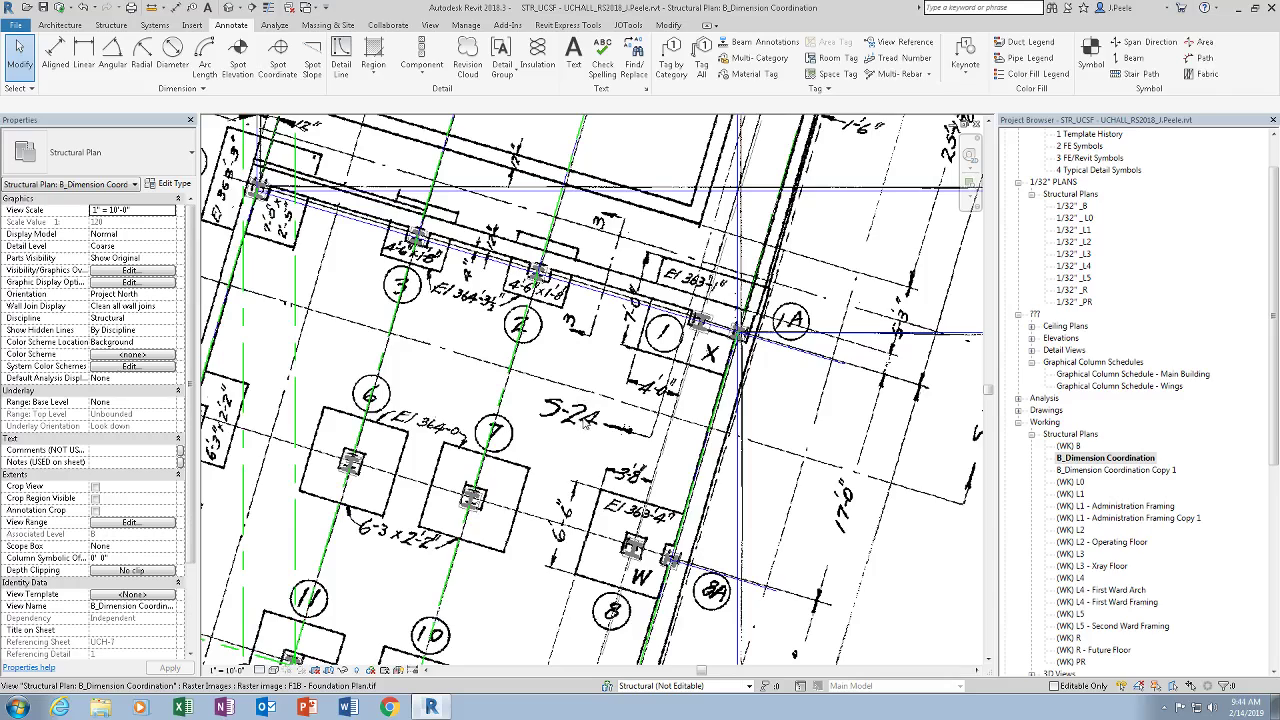
# Inspect the Mark property of columns 1, 2 and 7 on the B_Dimension Coordination foundation plan
pyautogui.scroll(-2, 586, 423)
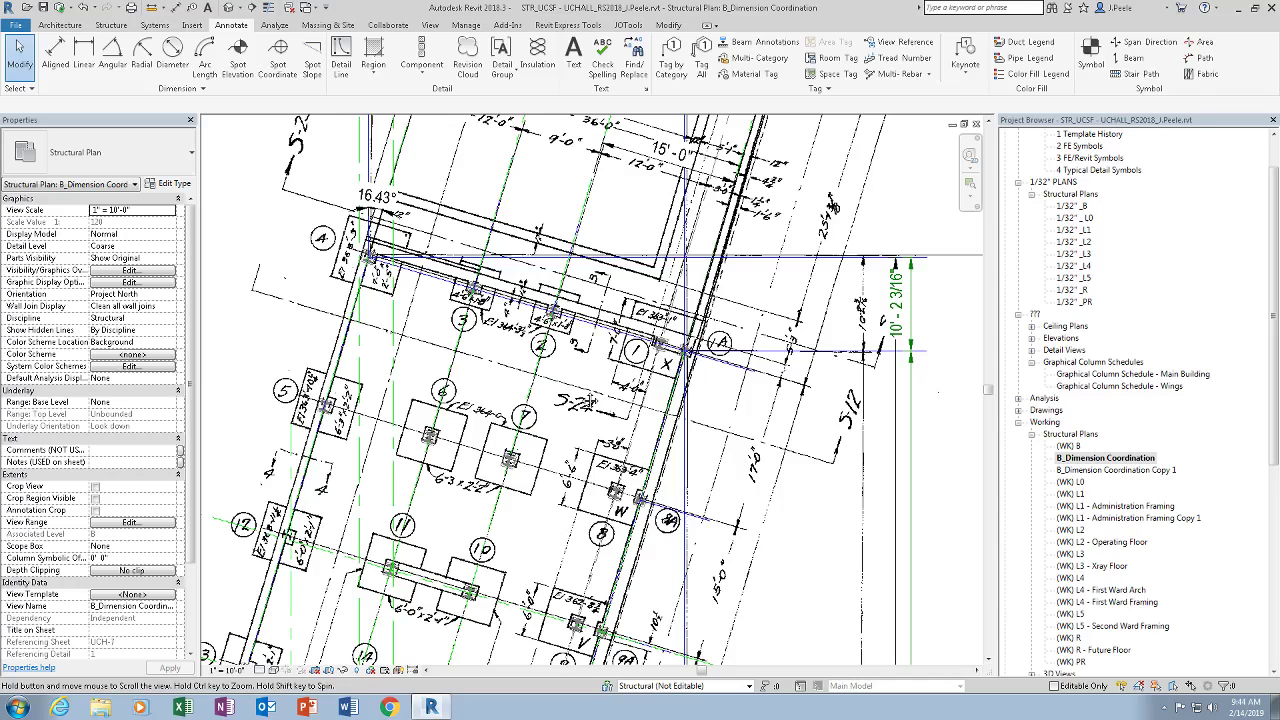
pyautogui.scroll(3, 658, 370)
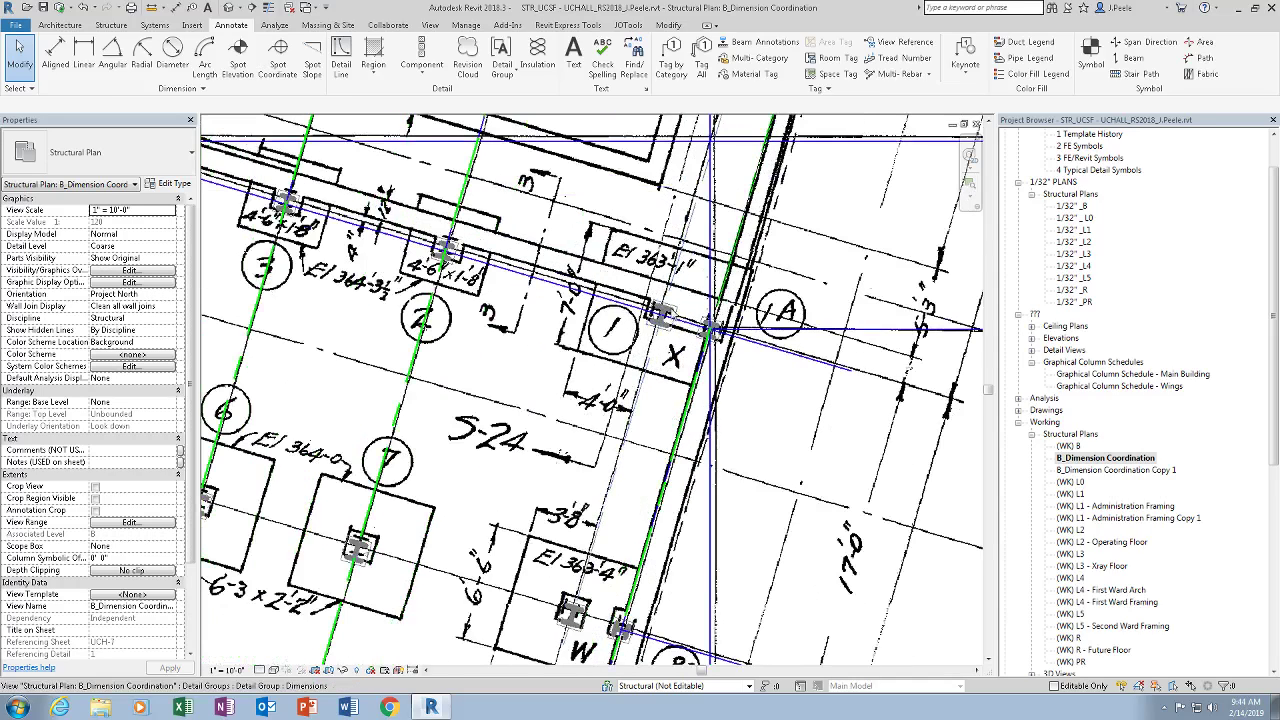
pyautogui.click(658, 316)
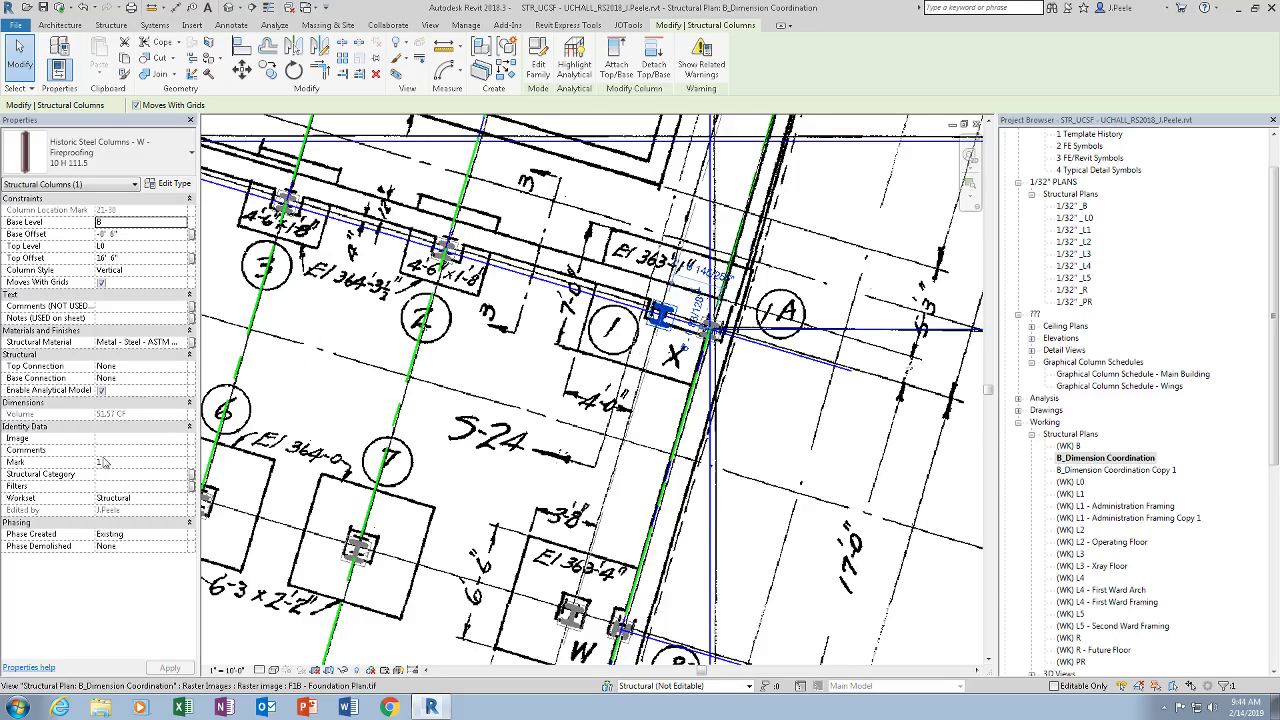
pyautogui.click(442, 254)
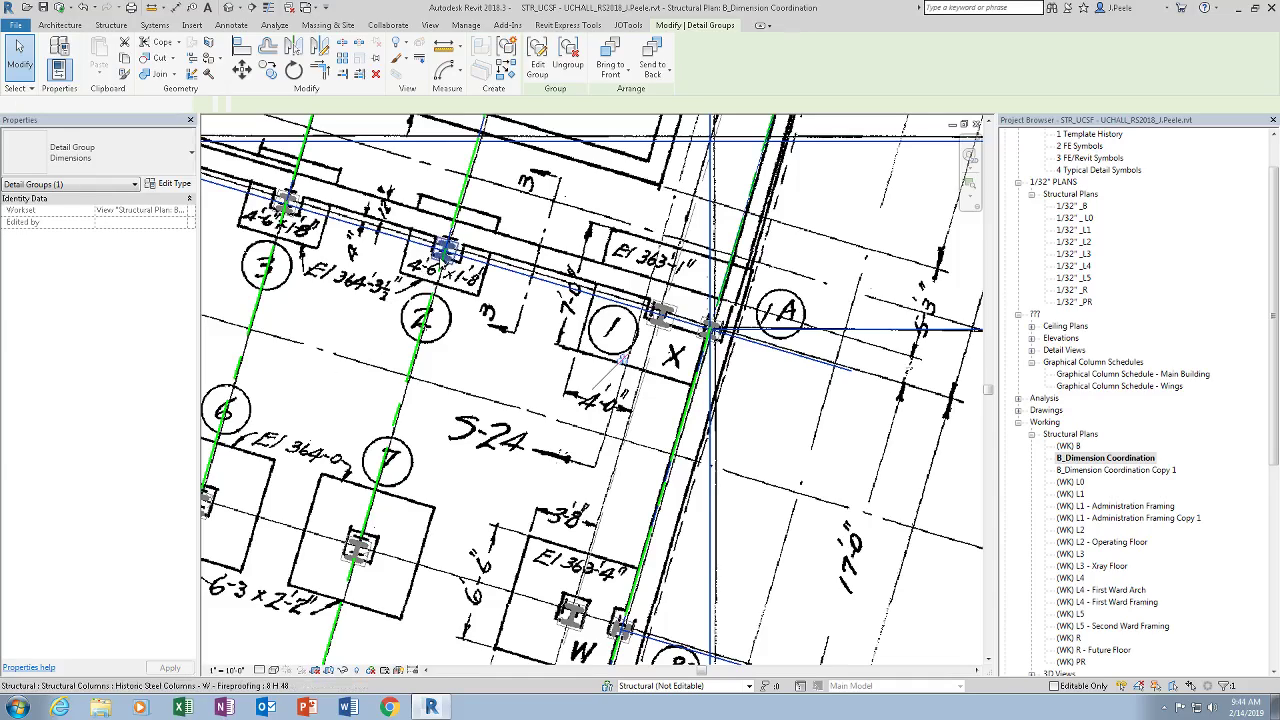
pyautogui.click(444, 250)
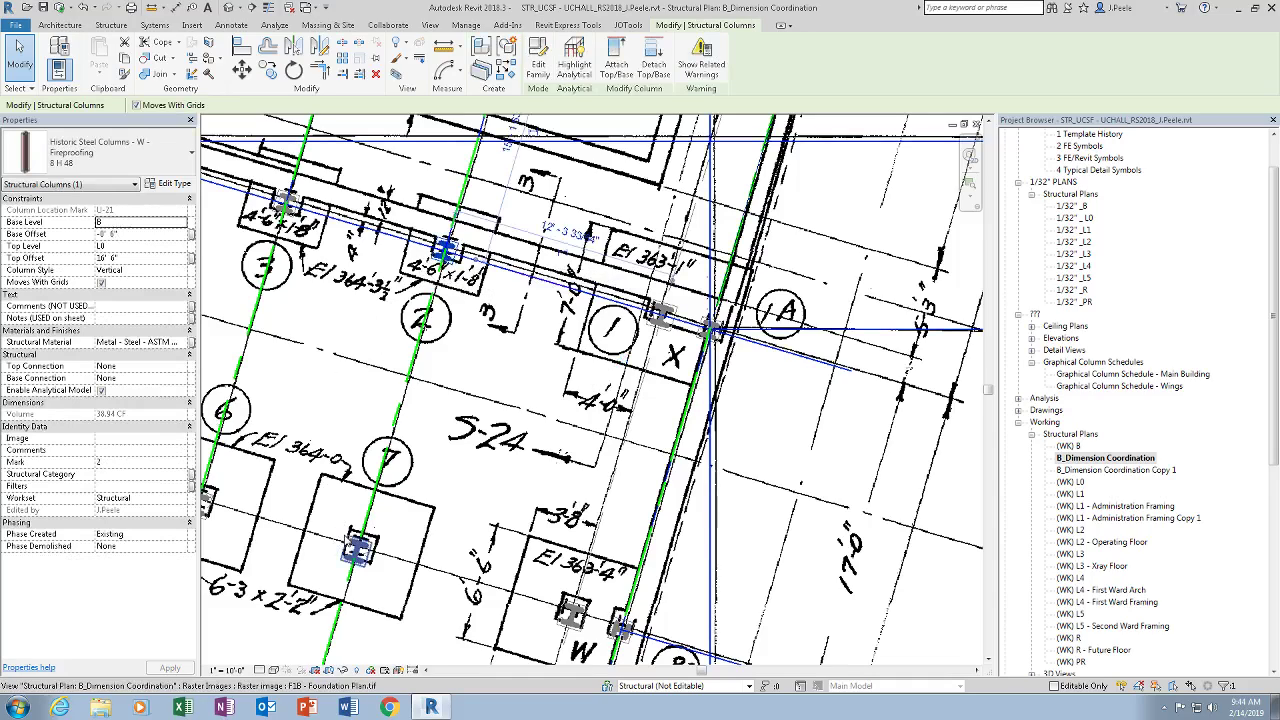
pyautogui.click(358, 548)
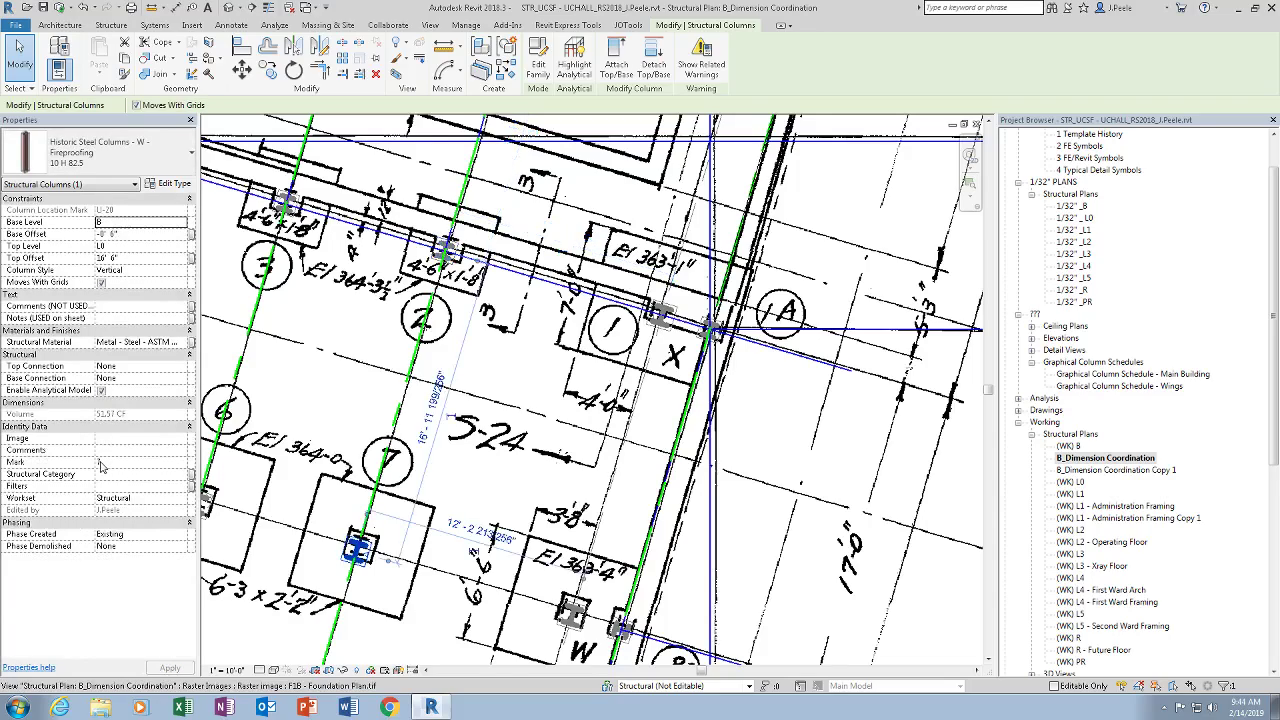
# Close the B_Dimension Coordination view and look over the column numbering across the (WK) B structural plan
pyautogui.click(977, 124)
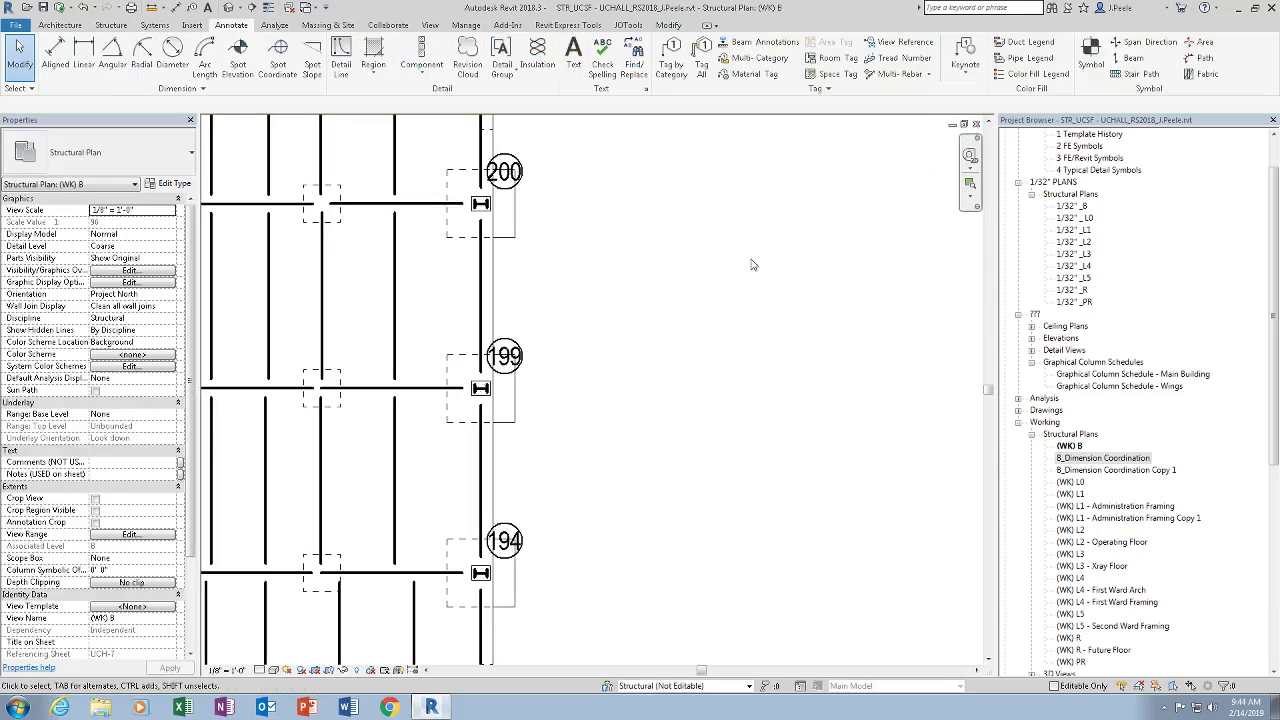
pyautogui.moveTo(747, 336); pyautogui.dragTo(780, 577, button='middle')
pyautogui.scroll(-5, 495, 498)
pyautogui.scroll(2, 495, 498)
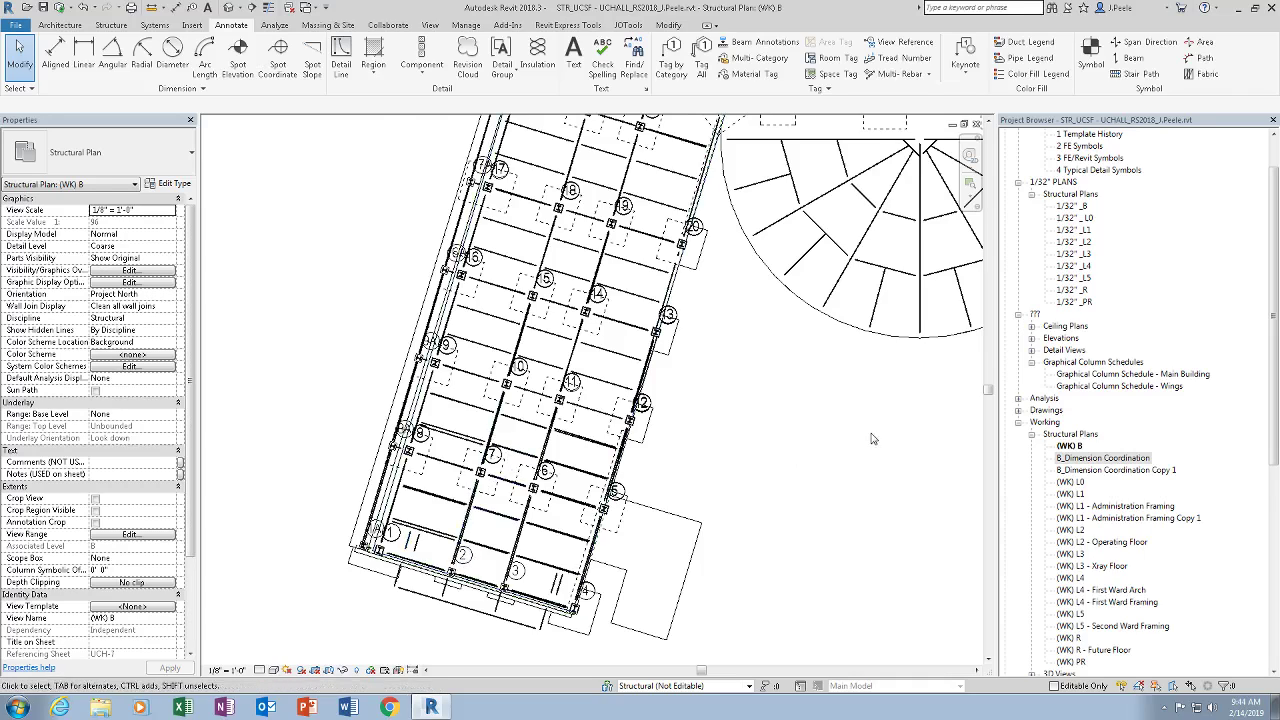
pyautogui.moveTo(810, 434); pyautogui.dragTo(370, 448, button='middle')
pyautogui.moveTo(860, 420); pyautogui.dragTo(716, 449, button='middle')
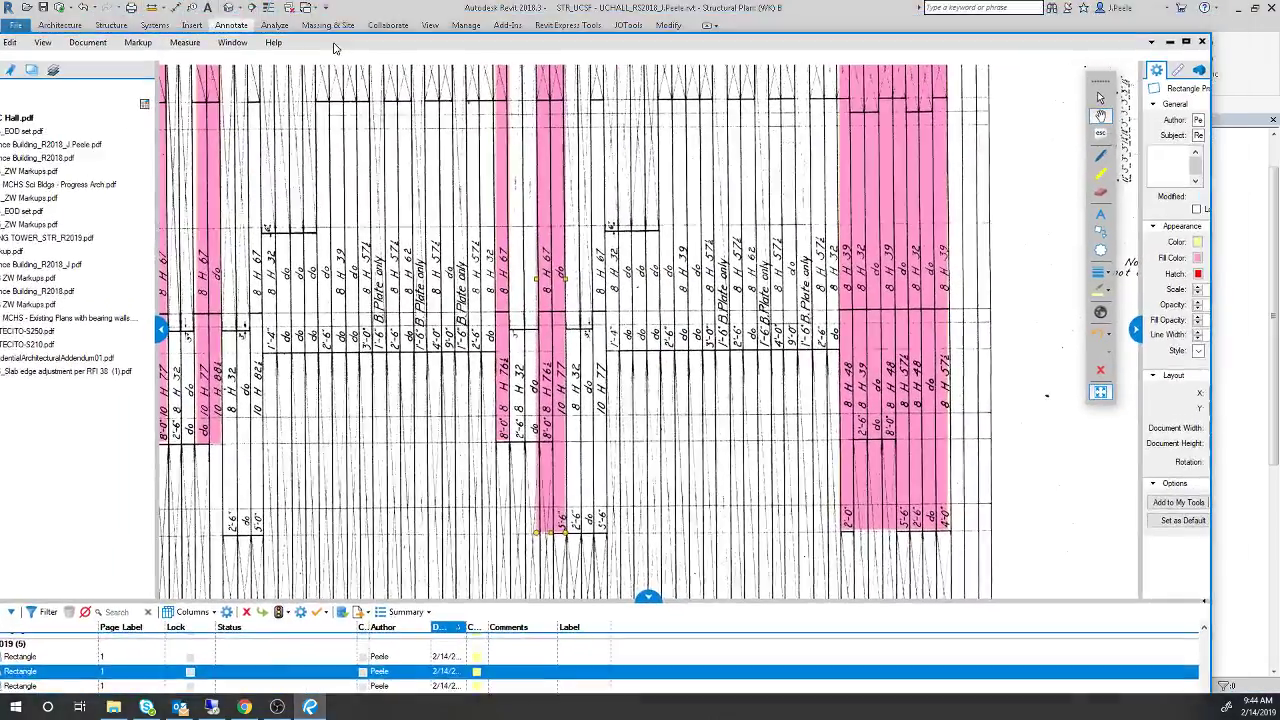
# Switch to the PDF drawing, examine the highlighted columns in the scanned column schedule, and return to the Revit model
pyautogui.scroll(-3, 410, 316)
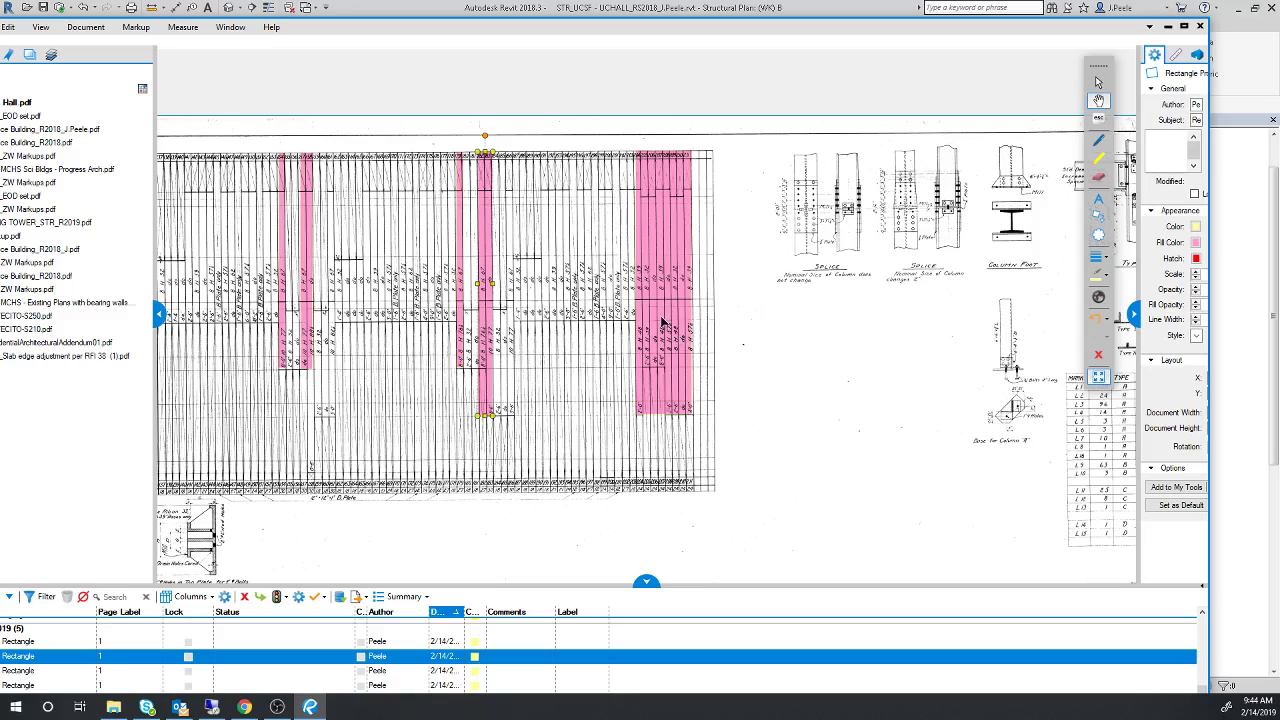
pyautogui.scroll(4, 669, 329)
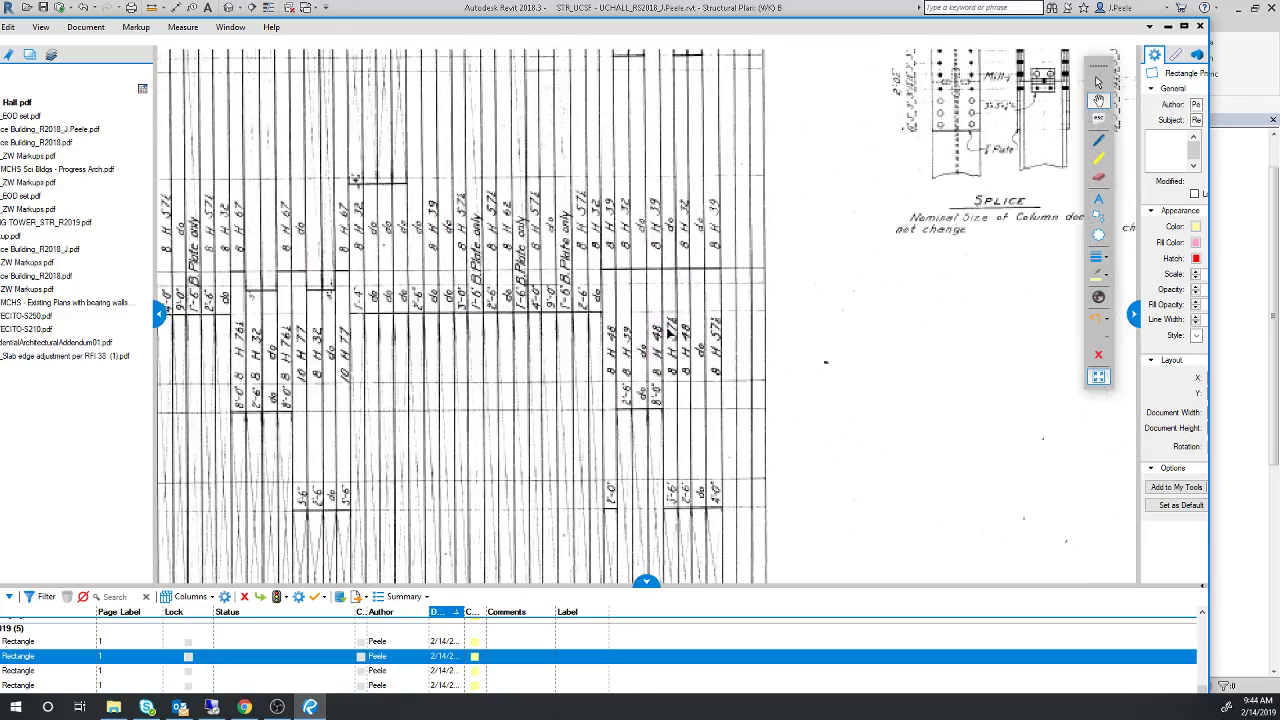
pyautogui.scroll(-3, 524, 322)
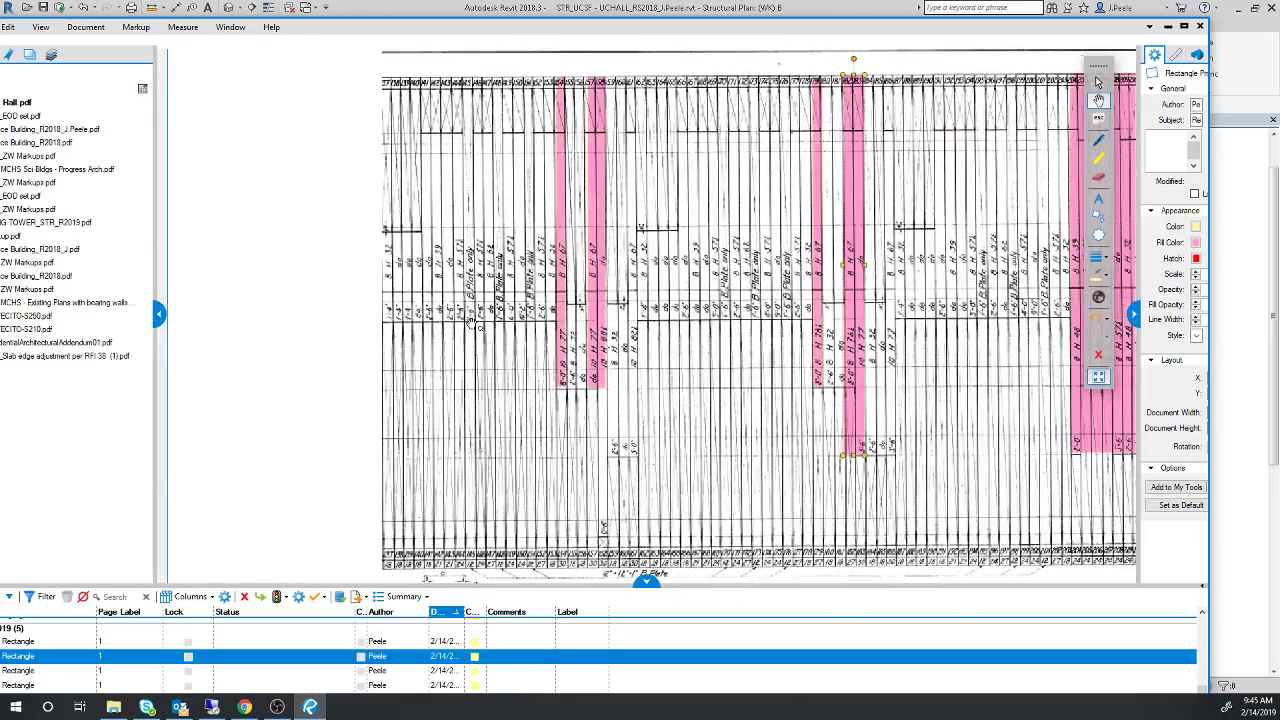
pyautogui.hscroll(3, 728, 308)
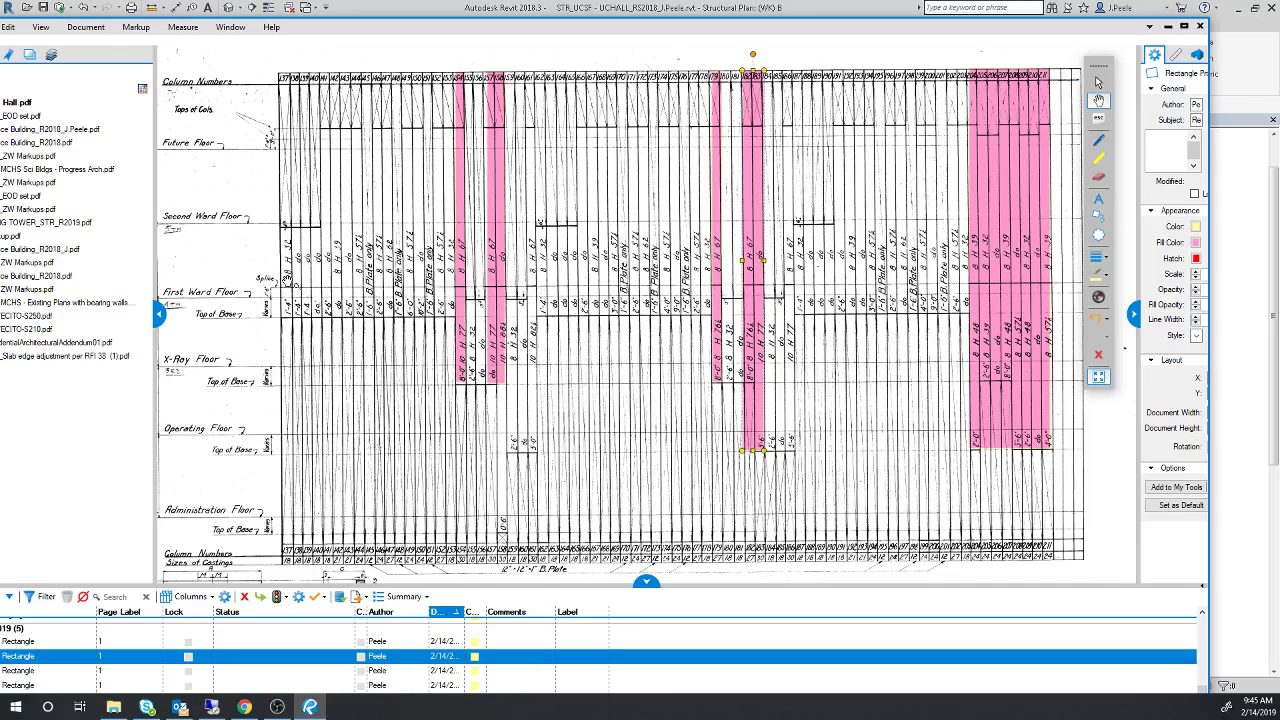
pyautogui.click(1164, 27)
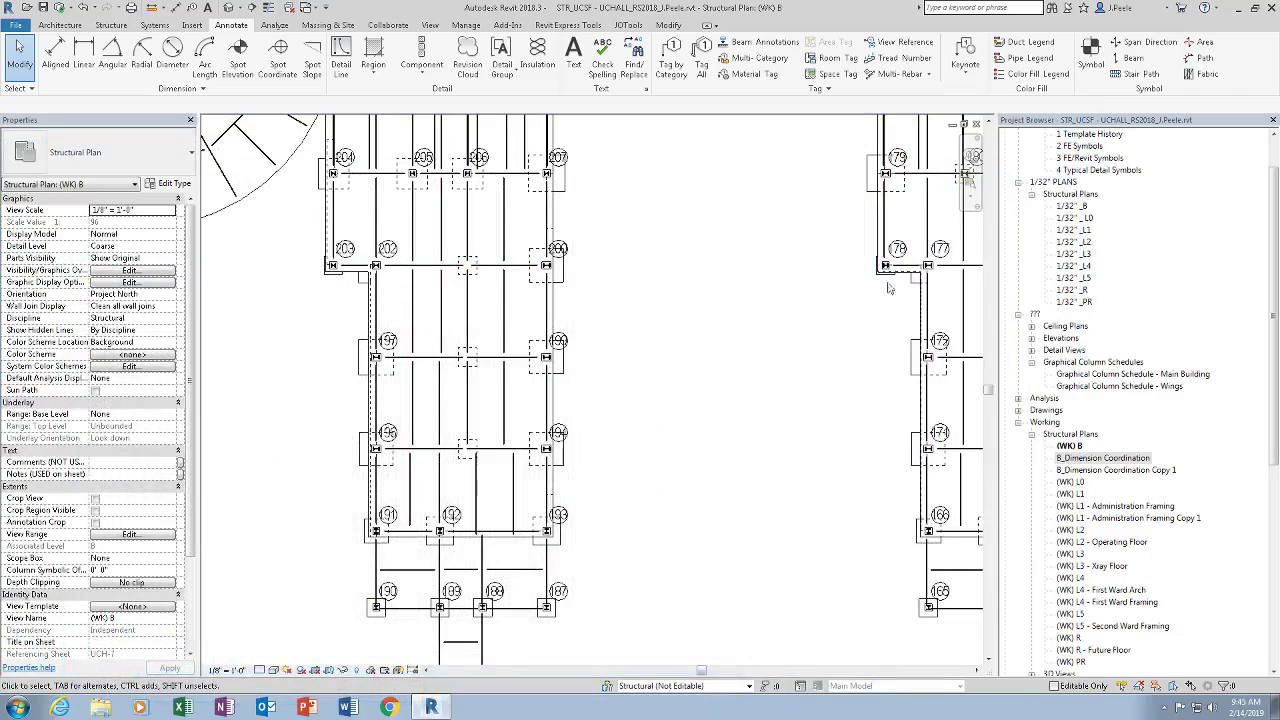
# Examine the numbered columns of the two building wings on the (WK) B plan
pyautogui.scroll(-3, 745, 383)
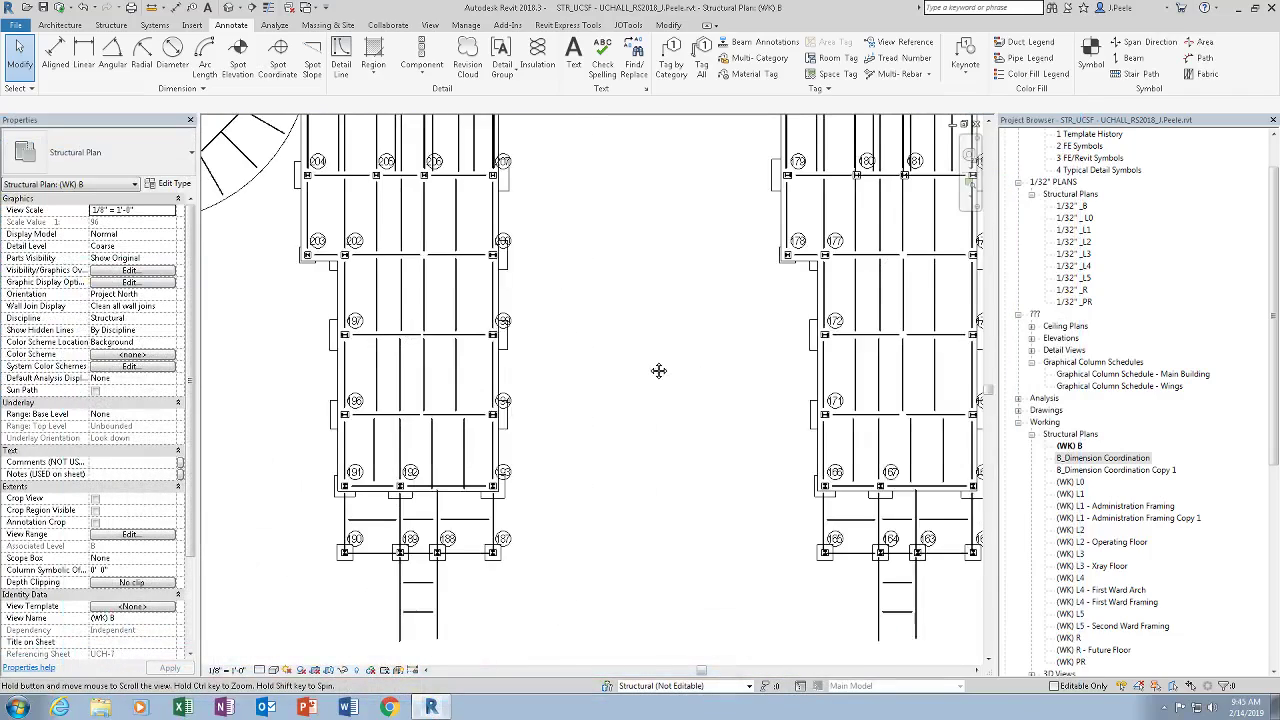
pyautogui.scroll(-1, 632, 431)
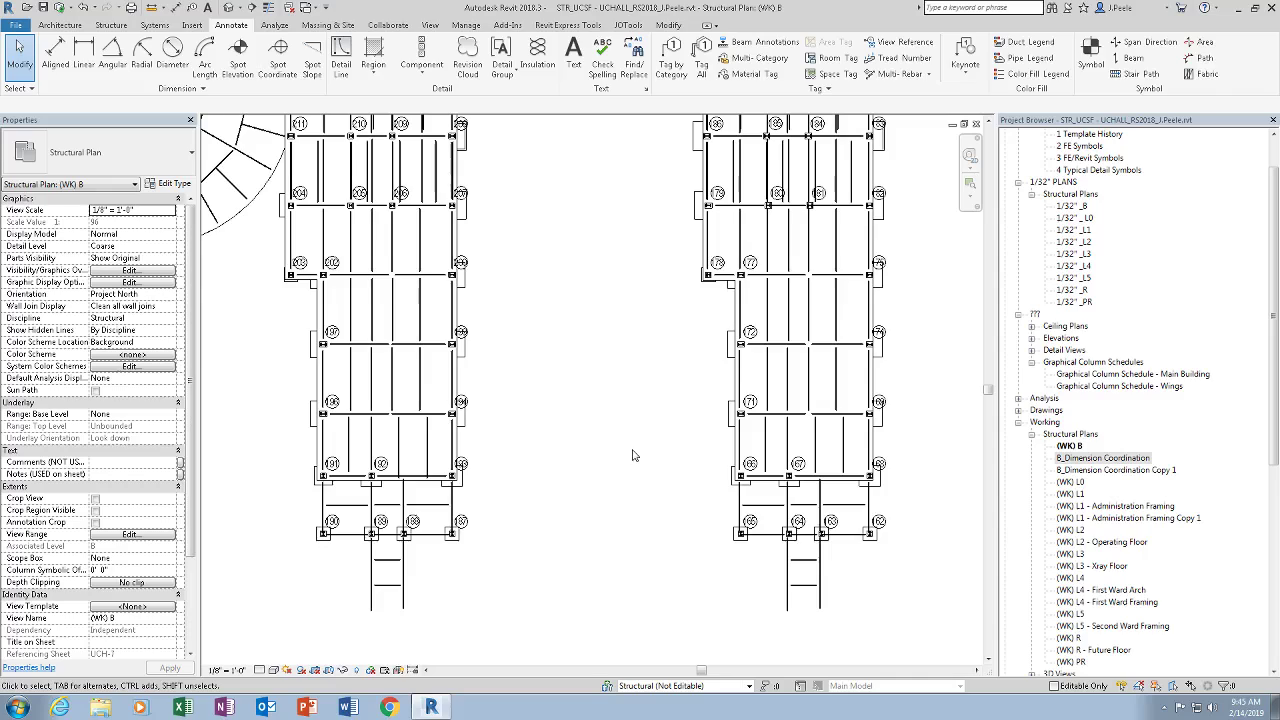
pyautogui.scroll(-1, 631, 475)
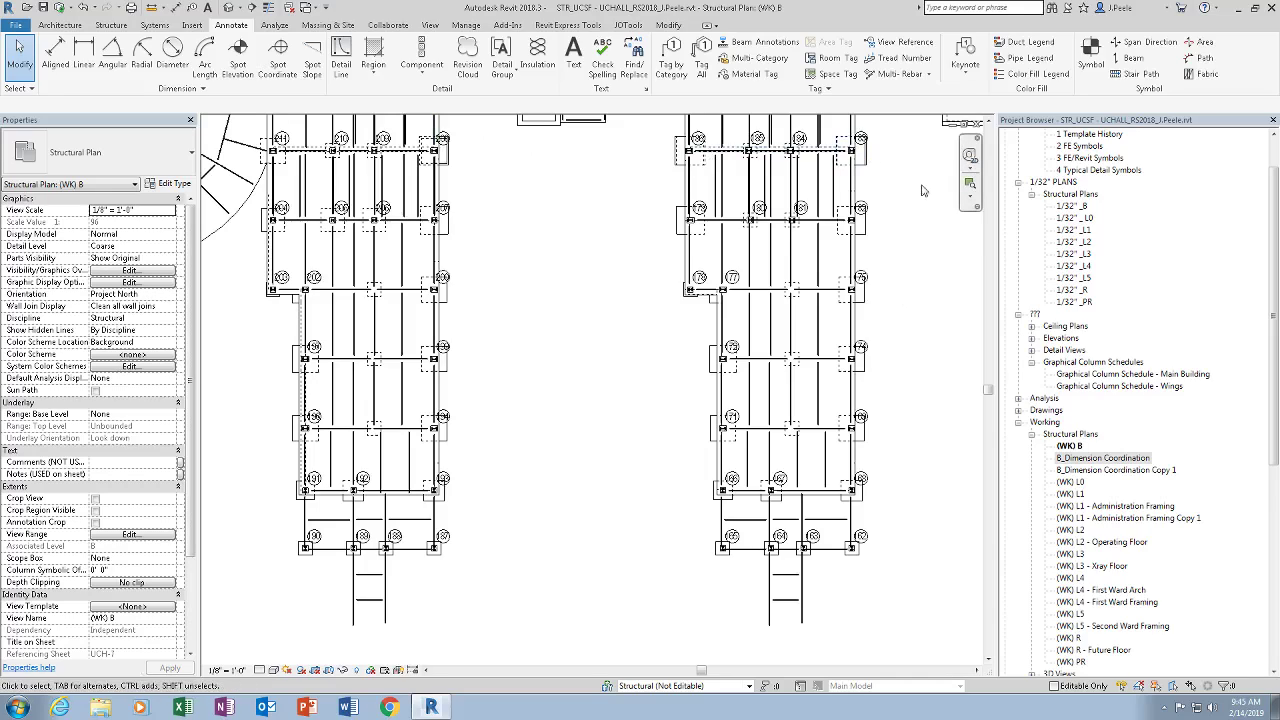
# Bring up the Main Building graphical column schedule and examine the order of its column marks and sizes
pyautogui.hotkey('ctrl', 'Tab')
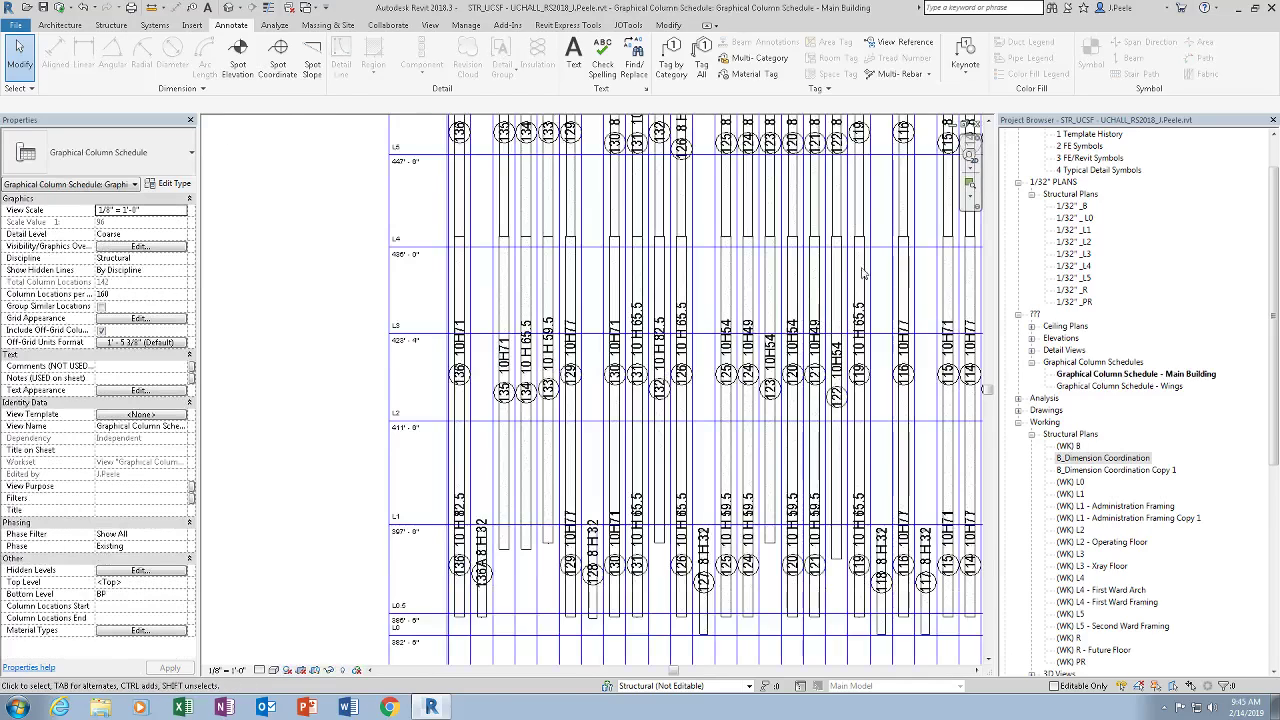
pyautogui.scroll(4, 547, 430)
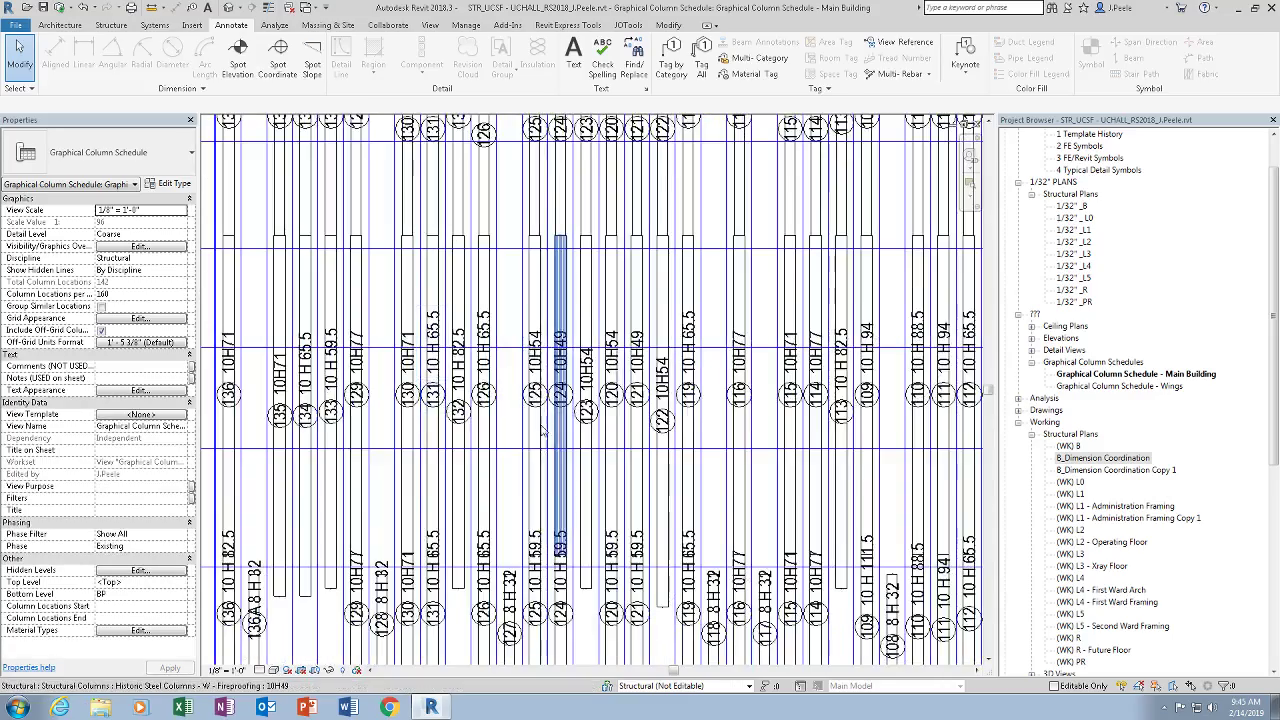
pyautogui.scroll(-4, 411, 448)
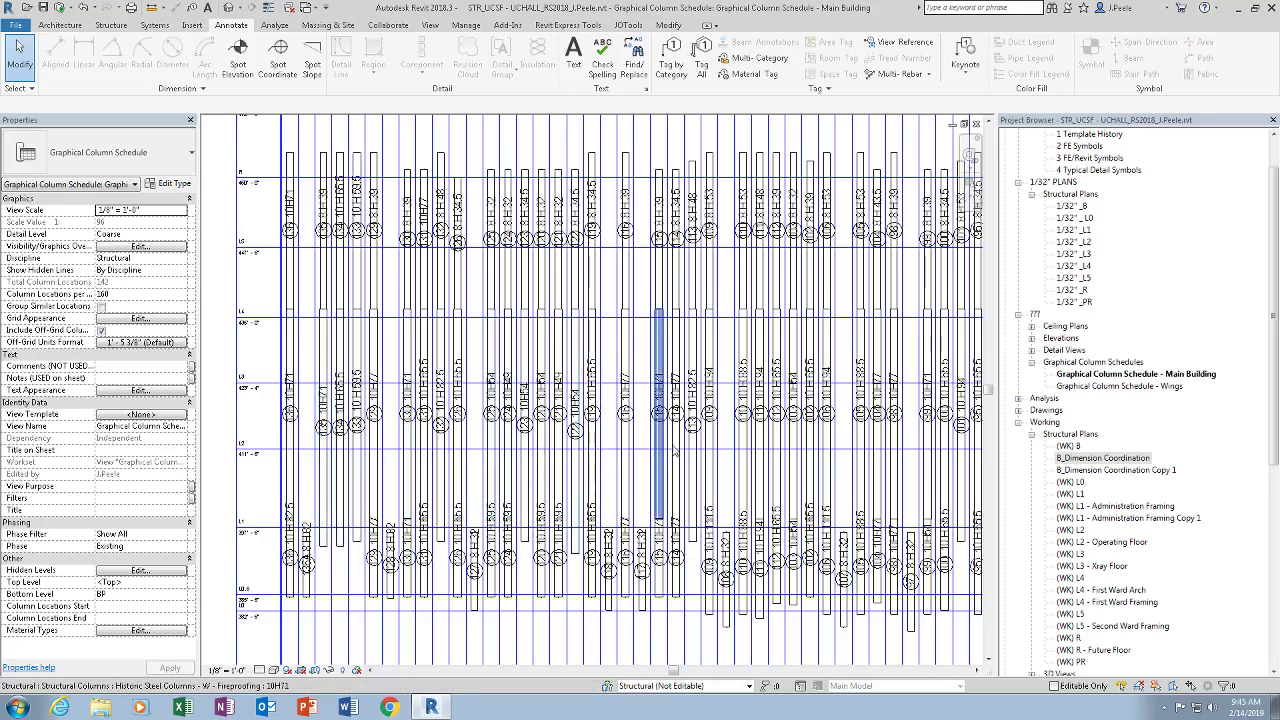
pyautogui.moveTo(626, 445); pyautogui.dragTo(367, 461, button='middle')
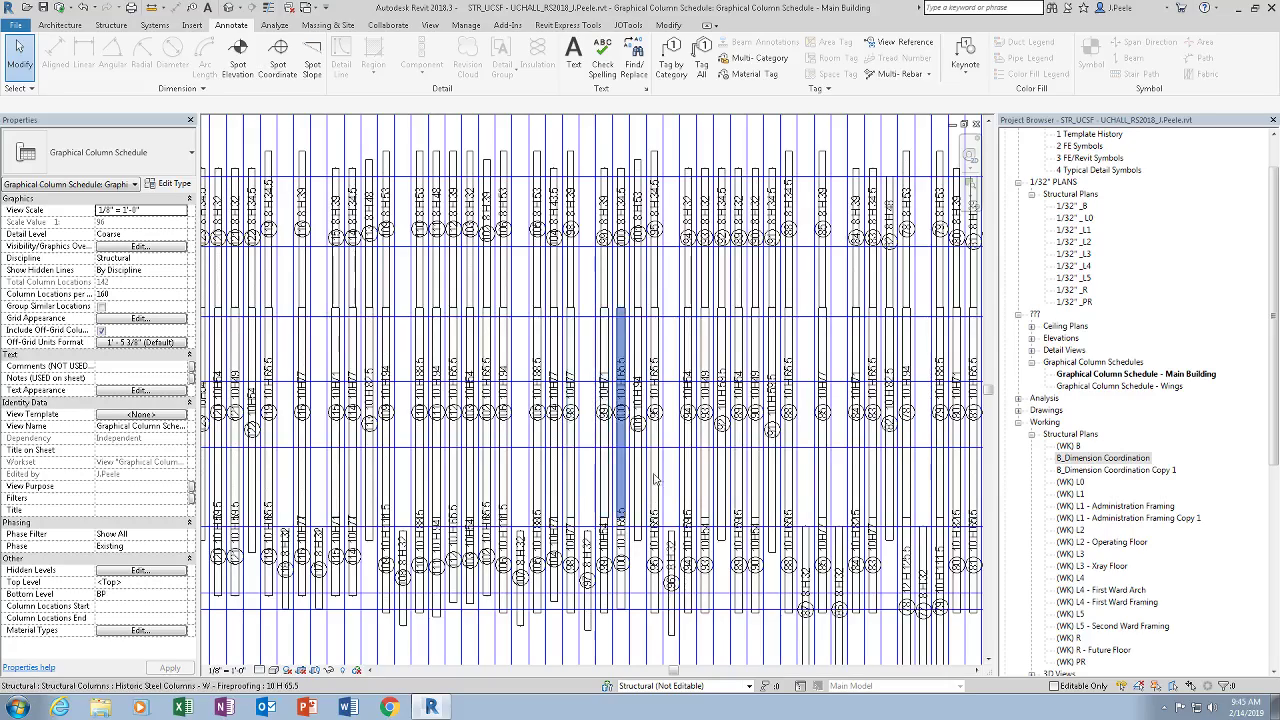
pyautogui.hscroll(5, 660, 475)
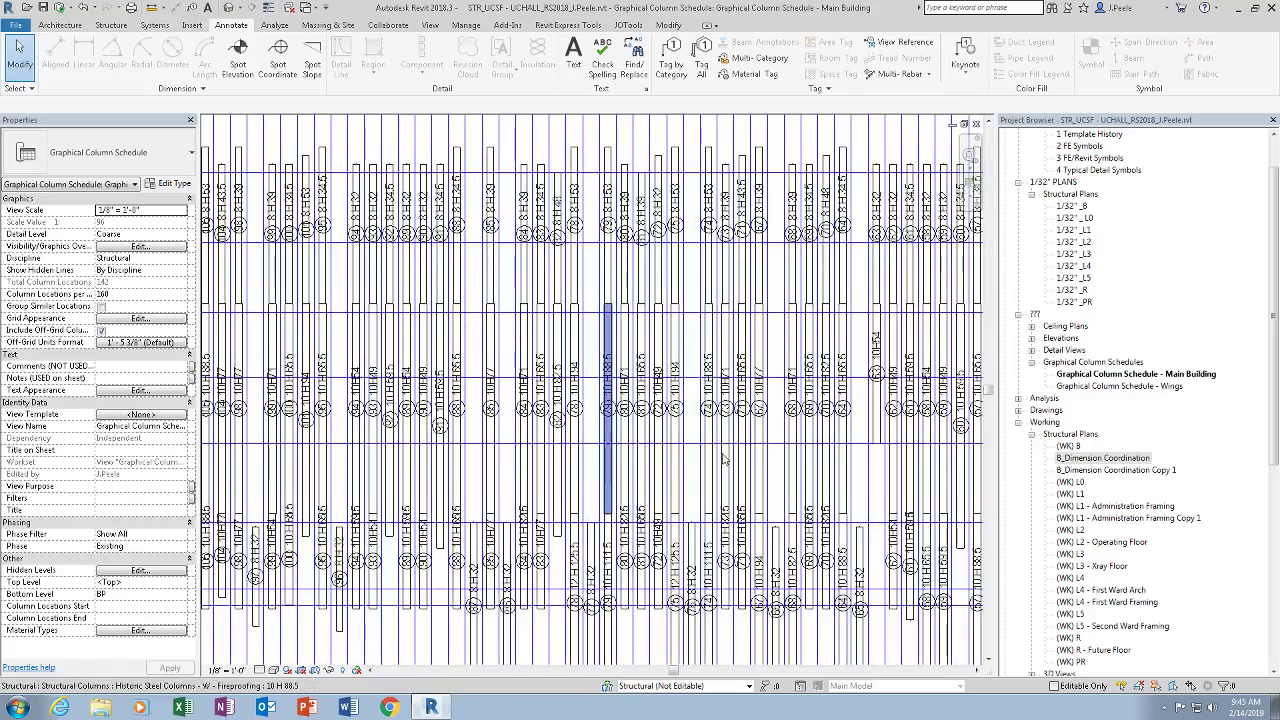
pyautogui.scroll(2, 688, 456)
pyautogui.scroll(-2, 706, 461)
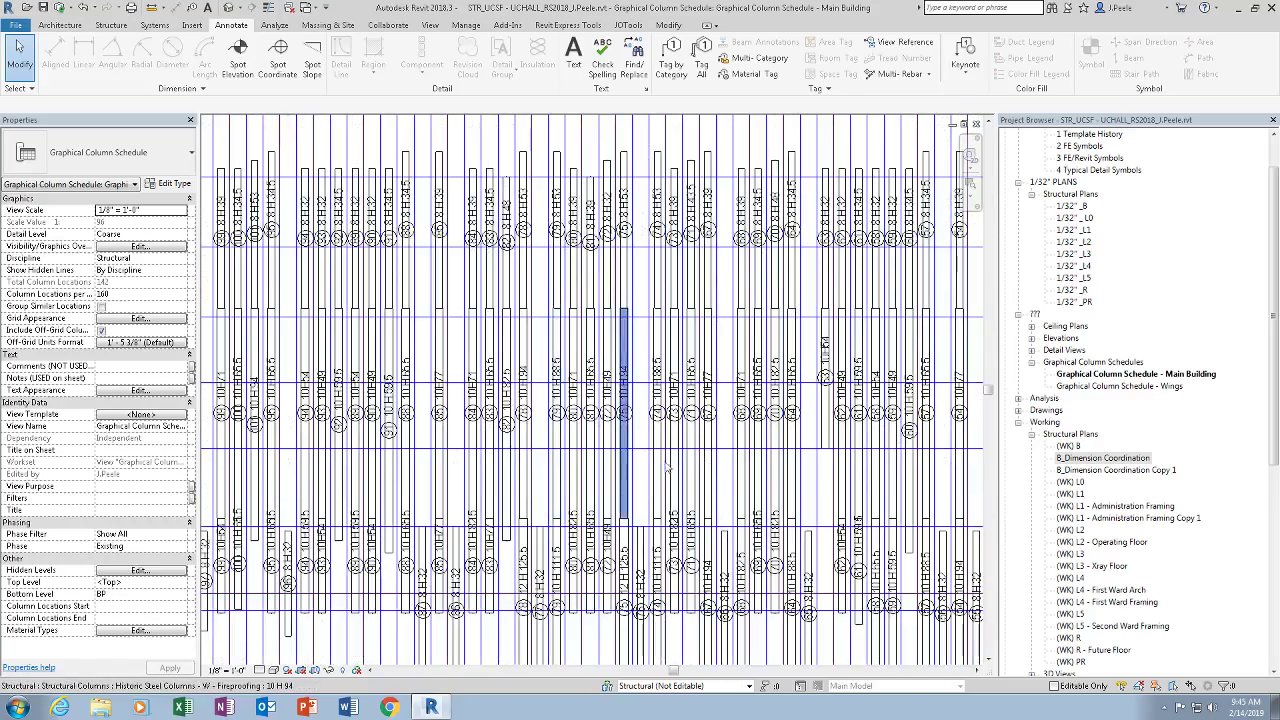
pyautogui.hscroll(1, 650, 485)
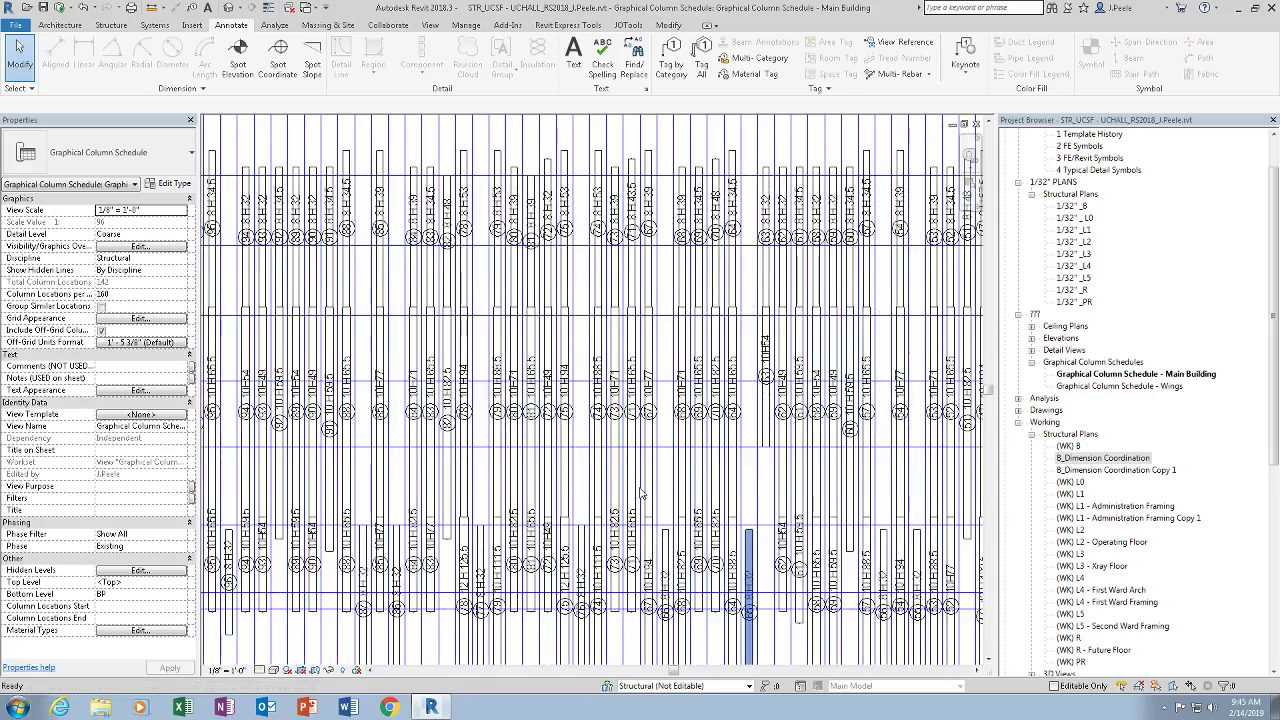
pyautogui.scroll(-3, 650, 480)
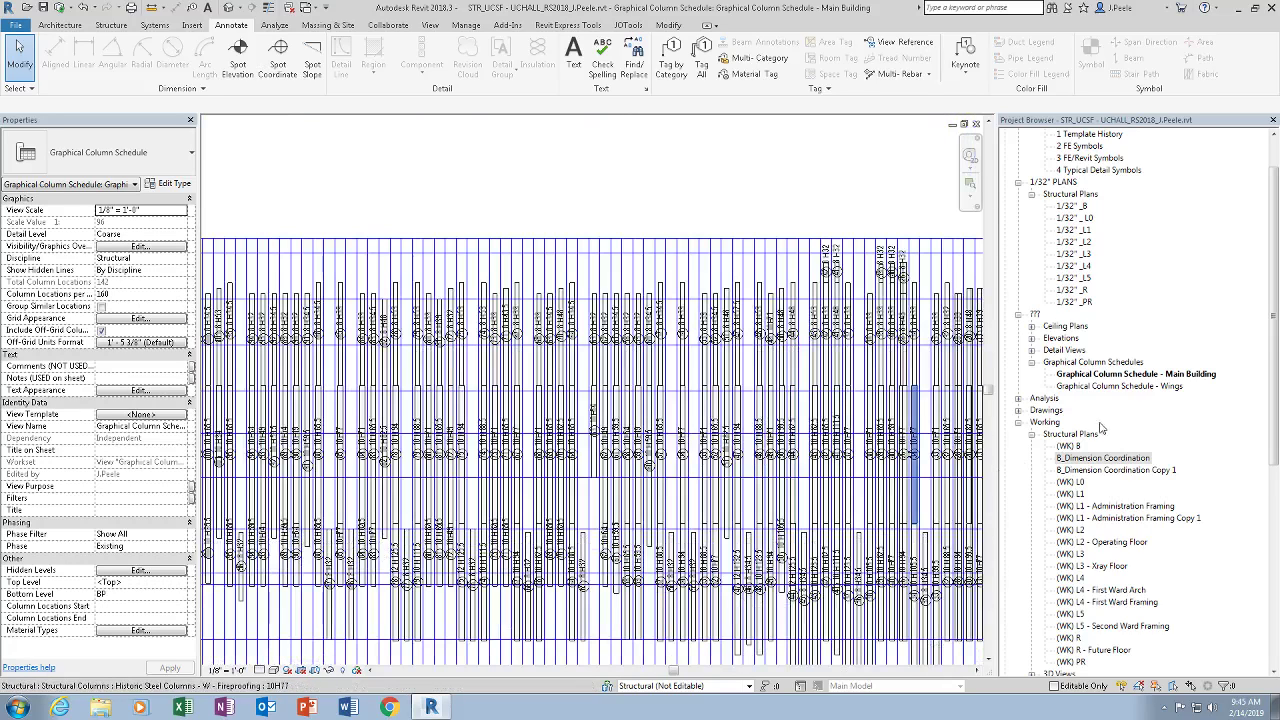
# Open the Graphical Column Schedule - Wings view and look over its first columns from the level labels onward
pyautogui.doubleClick(1120, 387)
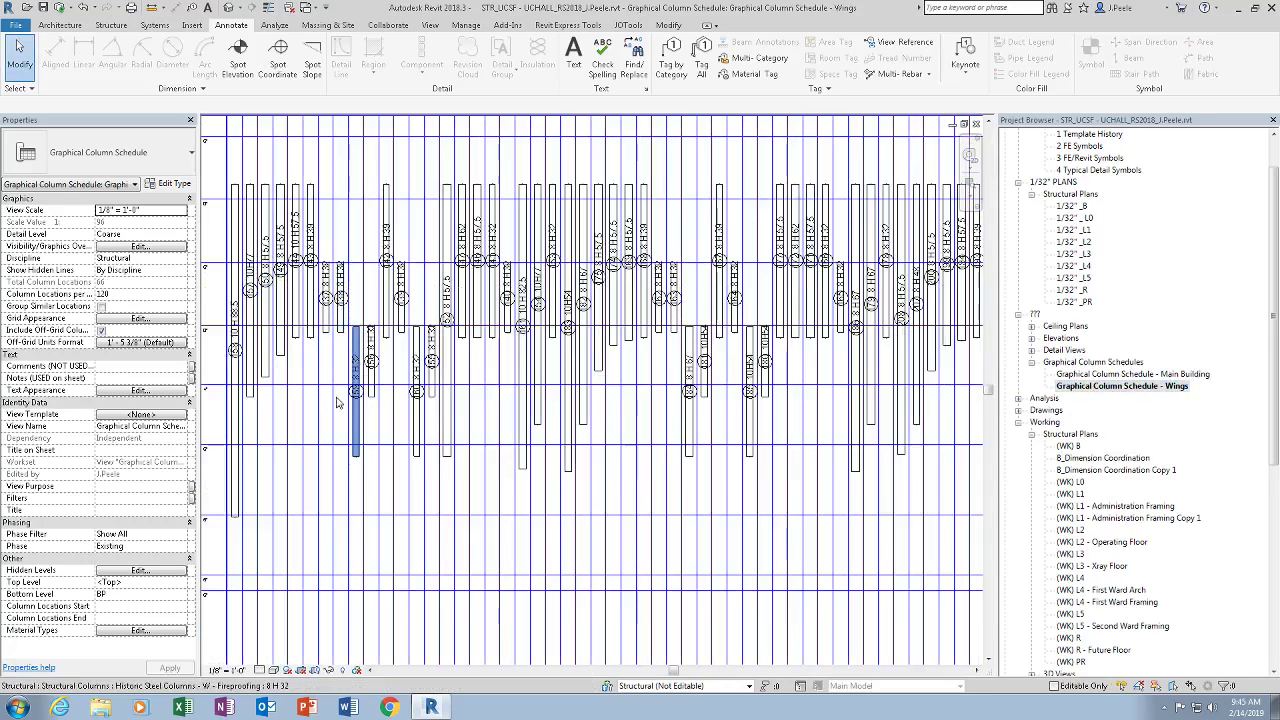
pyautogui.moveTo(418, 347); pyautogui.dragTo(503, 354, button='middle')
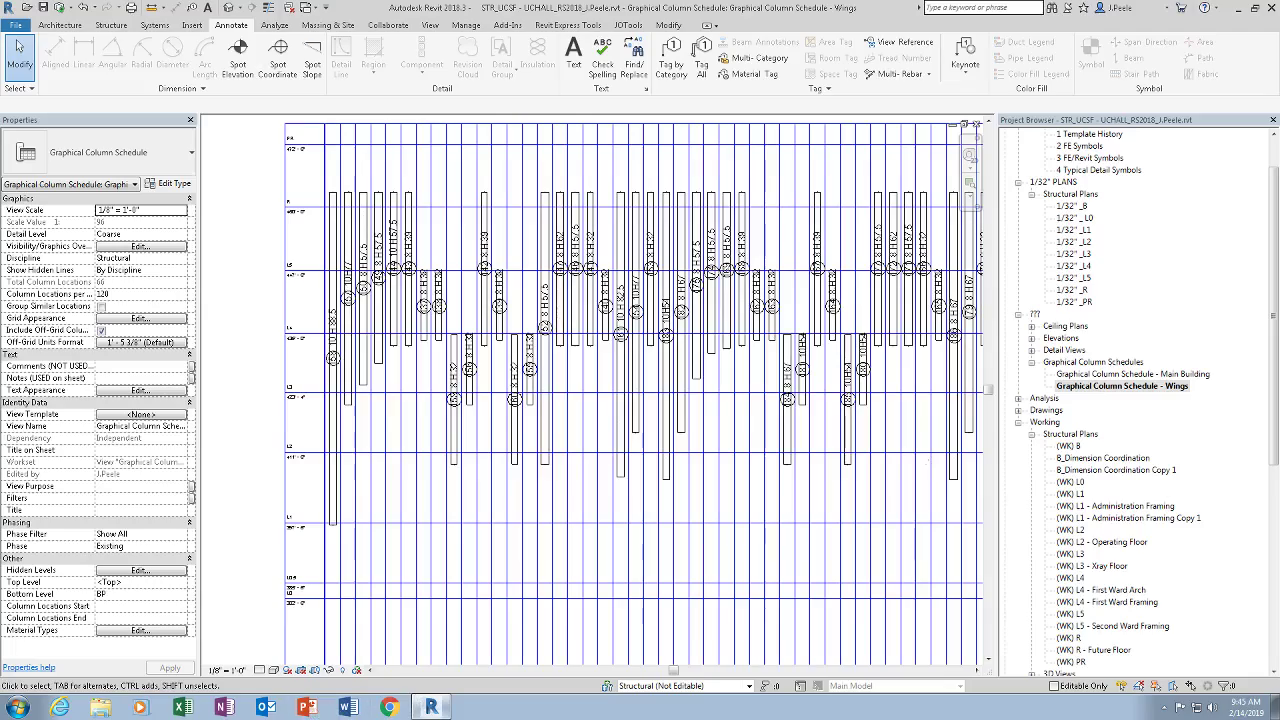
# Review the column number rows, from column 137 onward, in the scanned PDF schedule, and return to the Wings schedule in Revit
pyautogui.moveTo(431, 707)
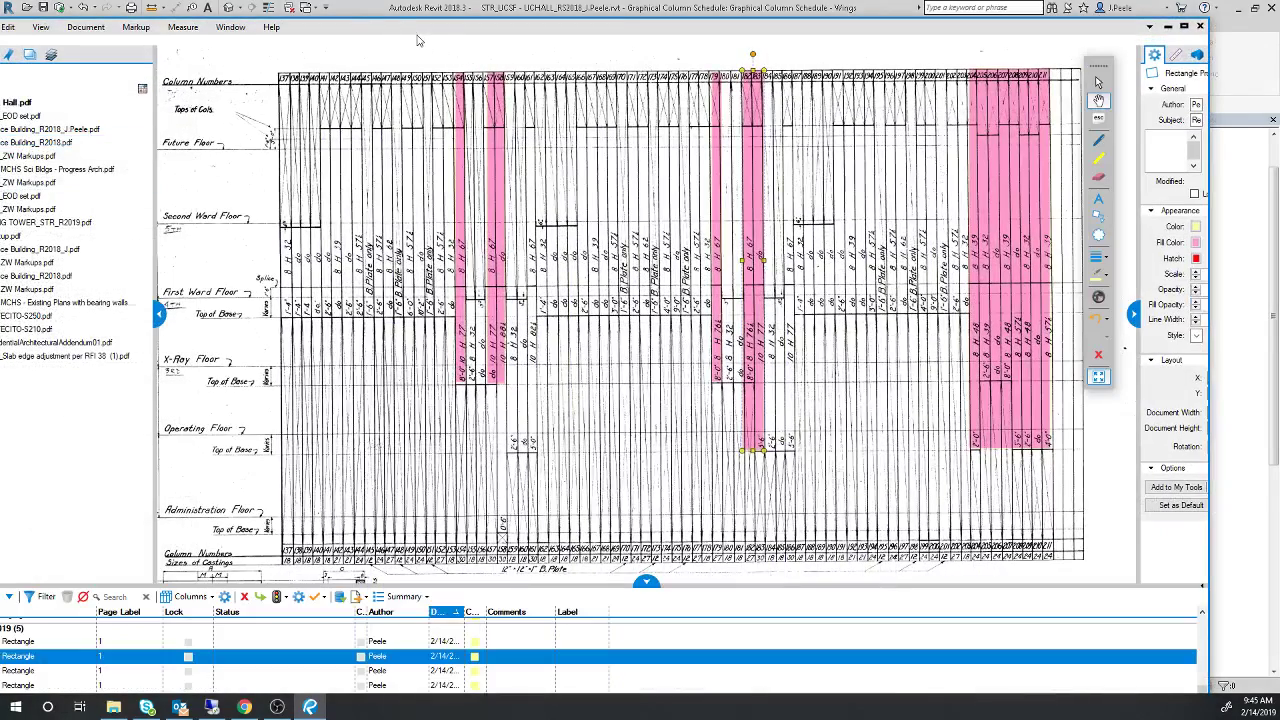
pyautogui.scroll(4, 522, 494)
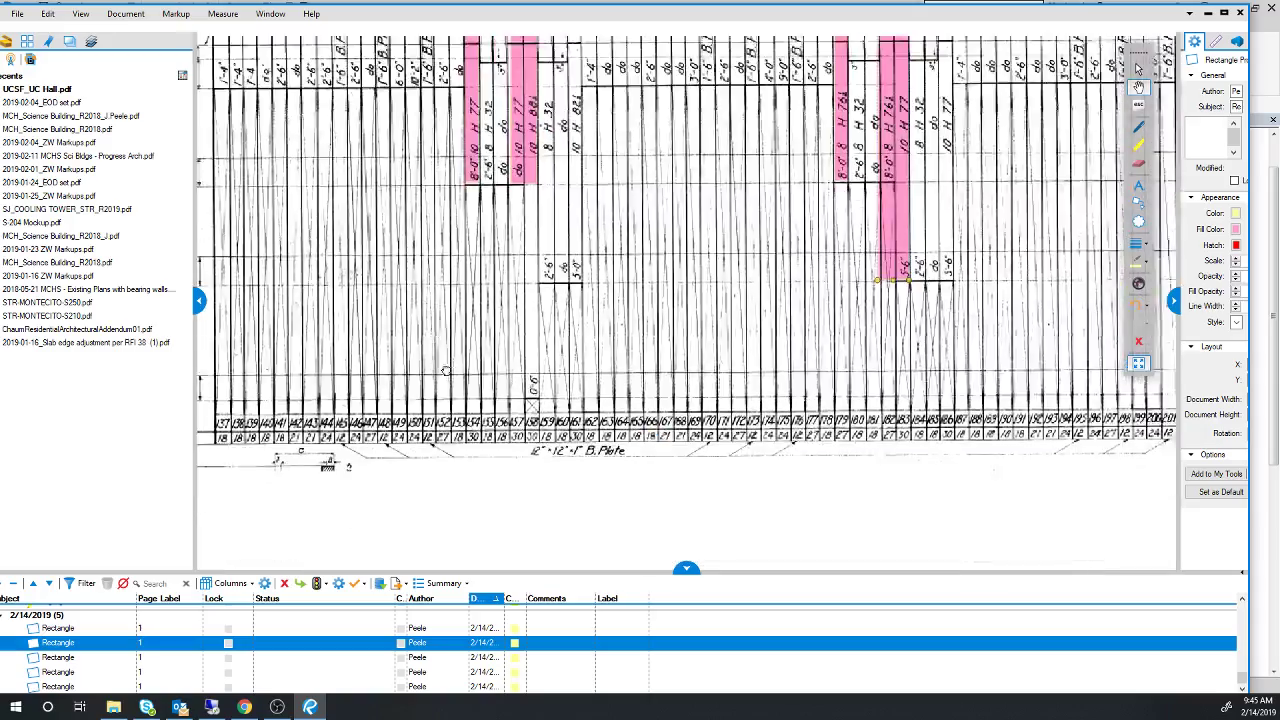
pyautogui.scroll(5, 446, 371)
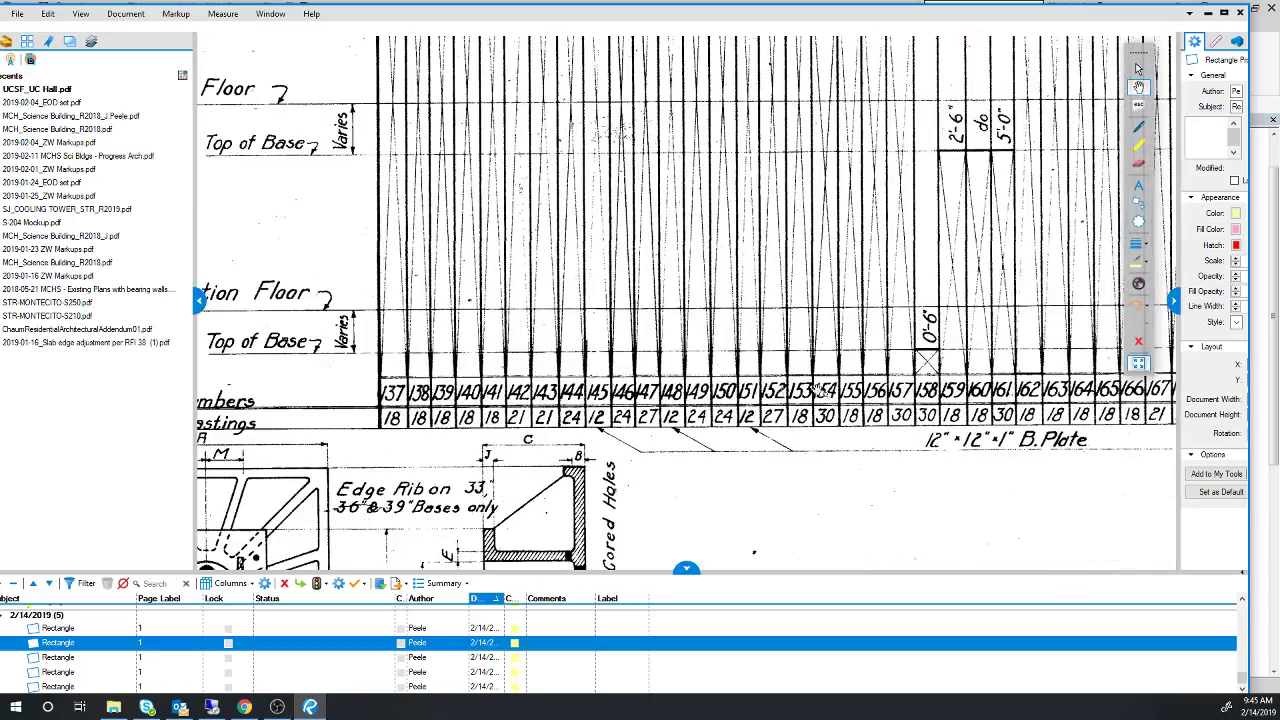
pyautogui.scroll(-4, 996, 391)
pyautogui.moveTo(996, 391); pyautogui.dragTo(898, 503)
pyautogui.moveTo(748, 256); pyautogui.dragTo(648, 488)
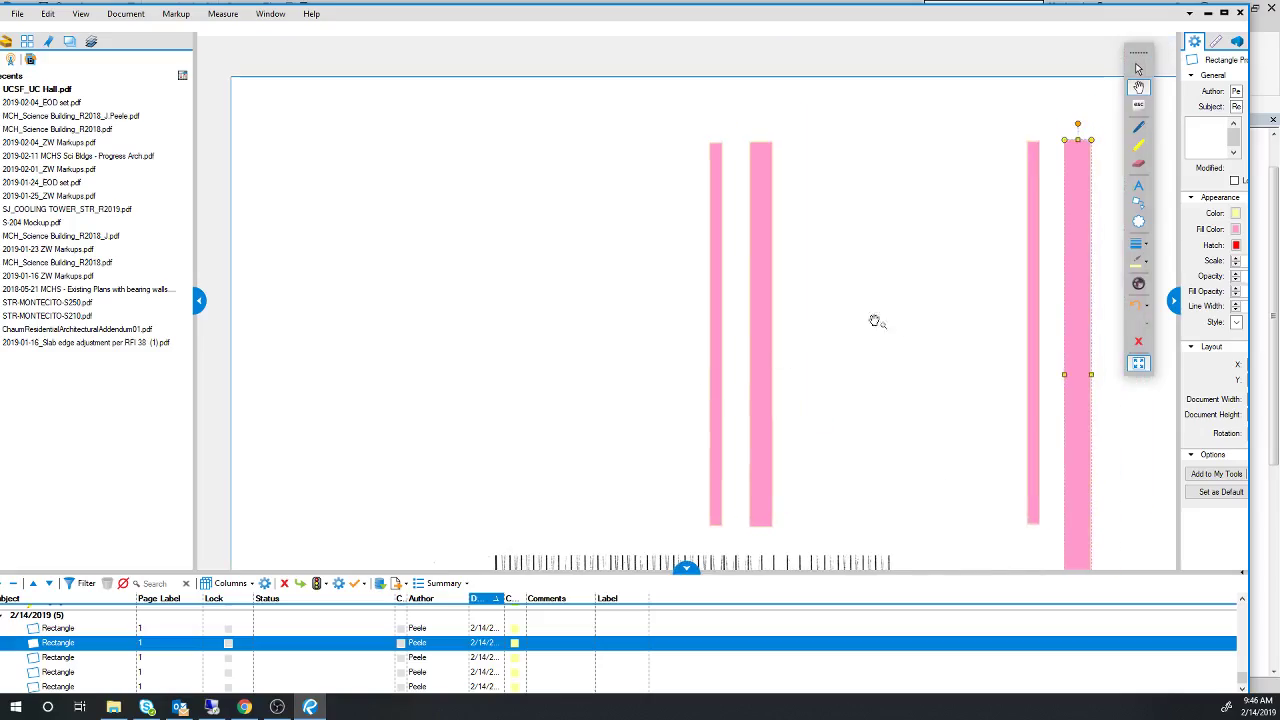
pyautogui.moveTo(875, 321)
pyautogui.mouseDown()
pyautogui.moveTo(778, 322)
pyautogui.moveTo(757, 341)
pyautogui.moveTo(681, 359)
pyautogui.mouseUp()
pyautogui.moveTo(640, 277); pyautogui.dragTo(618, 283)
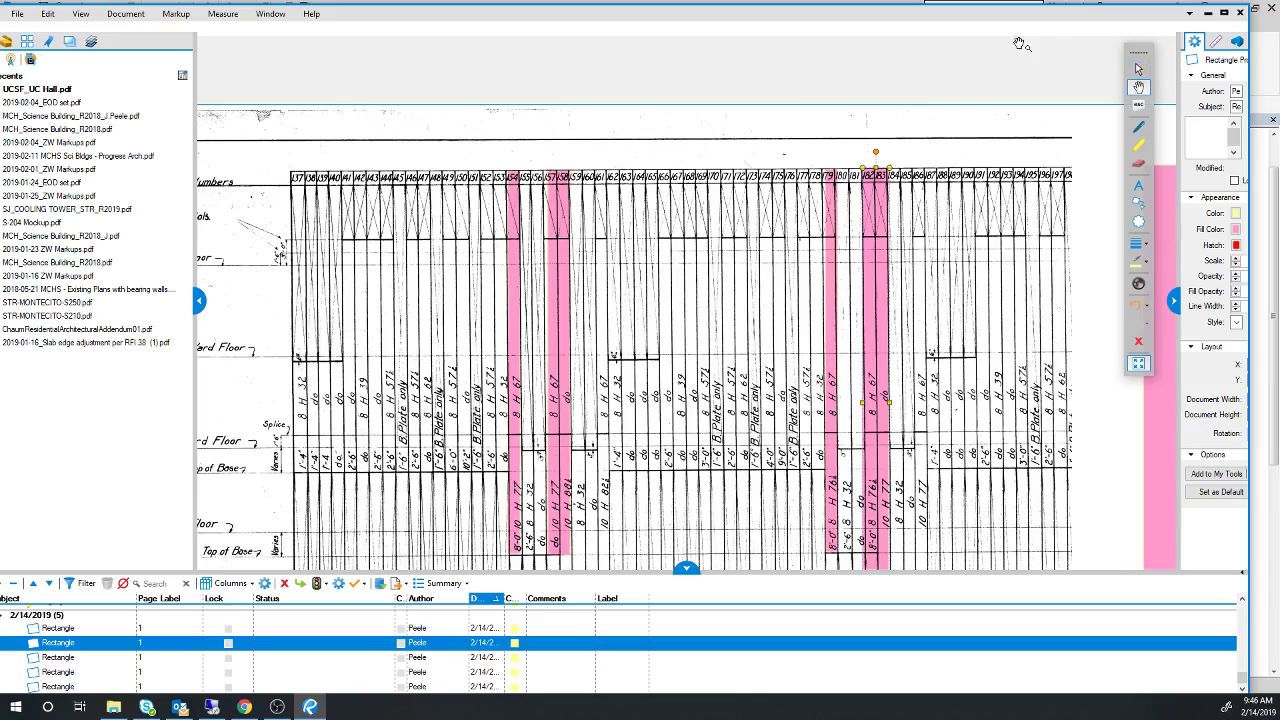
pyautogui.moveTo(988, 17); pyautogui.dragTo(1279, 12)
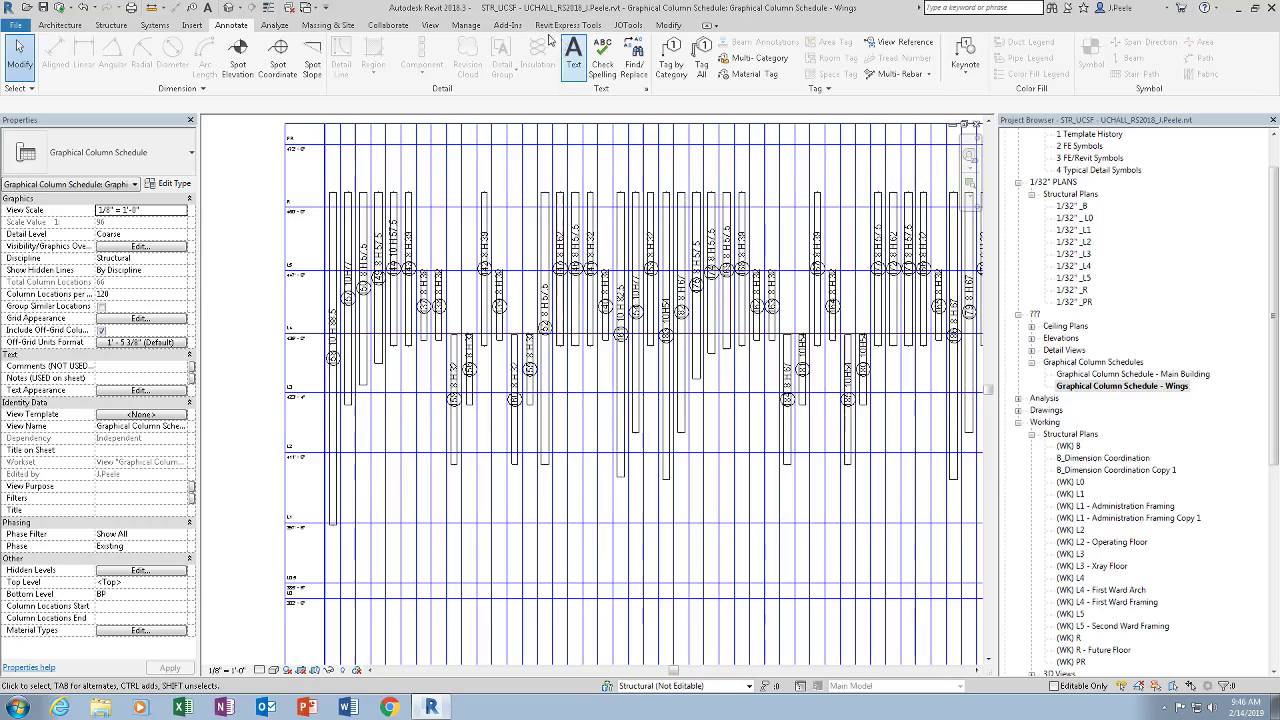
# Launch Dynamo Player and filter its script list by "mark"
pyautogui.click(466, 25)
pyautogui.click(1251, 66)
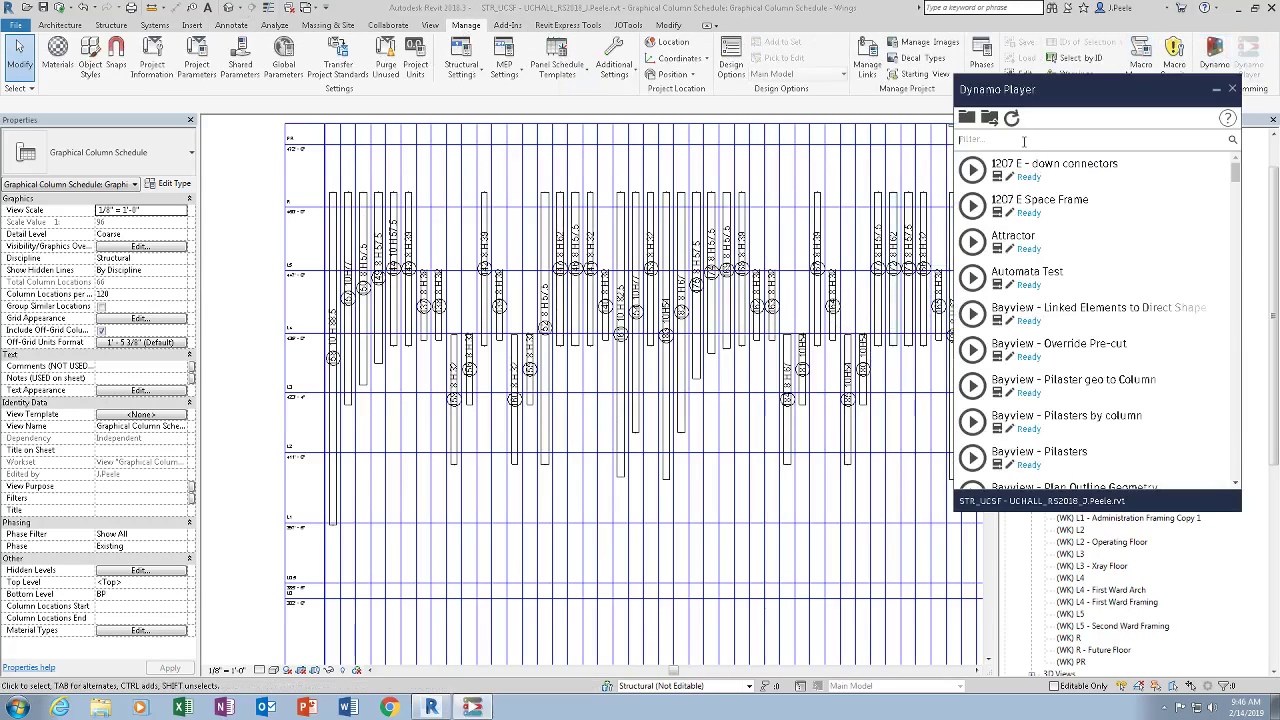
pyautogui.write('mark')
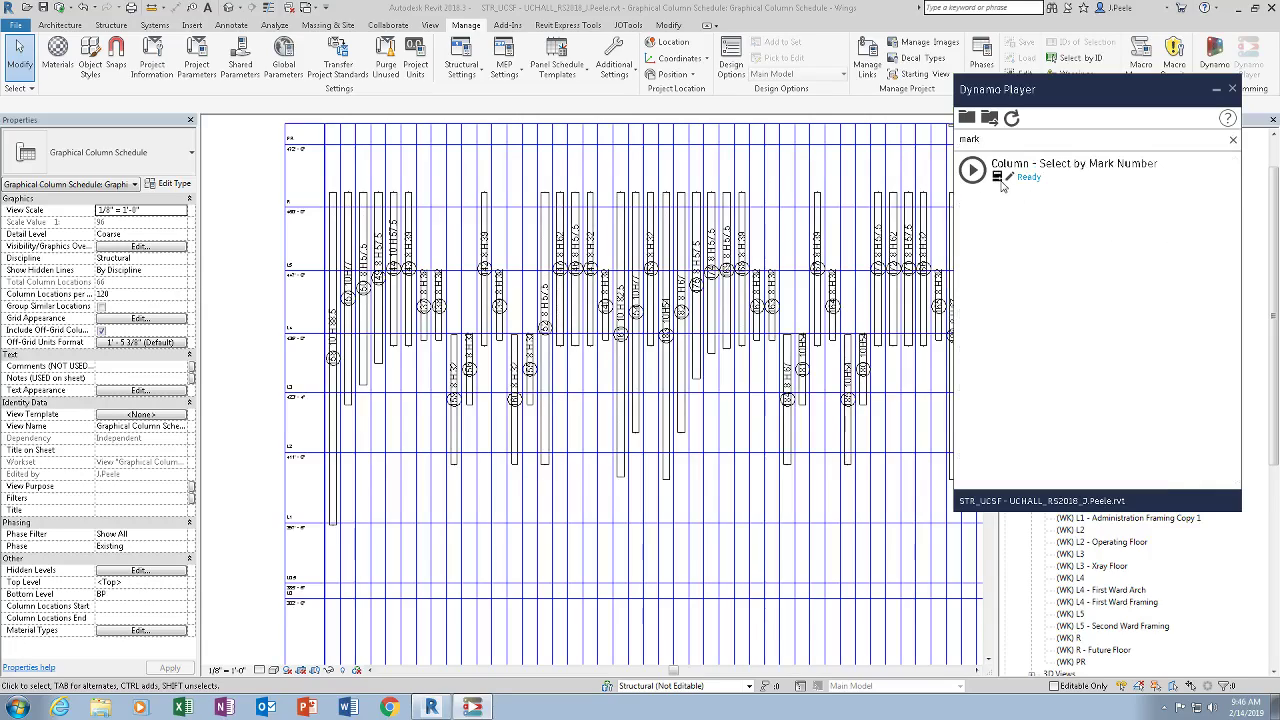
pyautogui.click(999, 180)
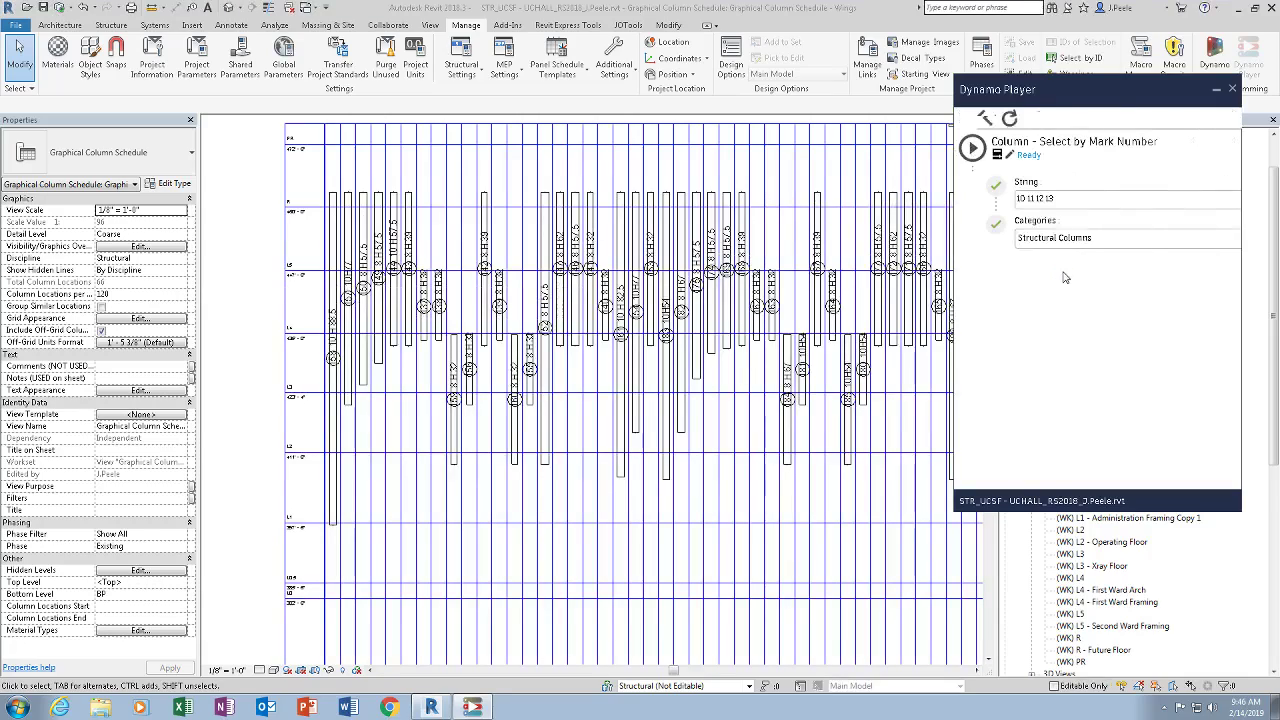
pyautogui.hotkey('ctrl', 'a')
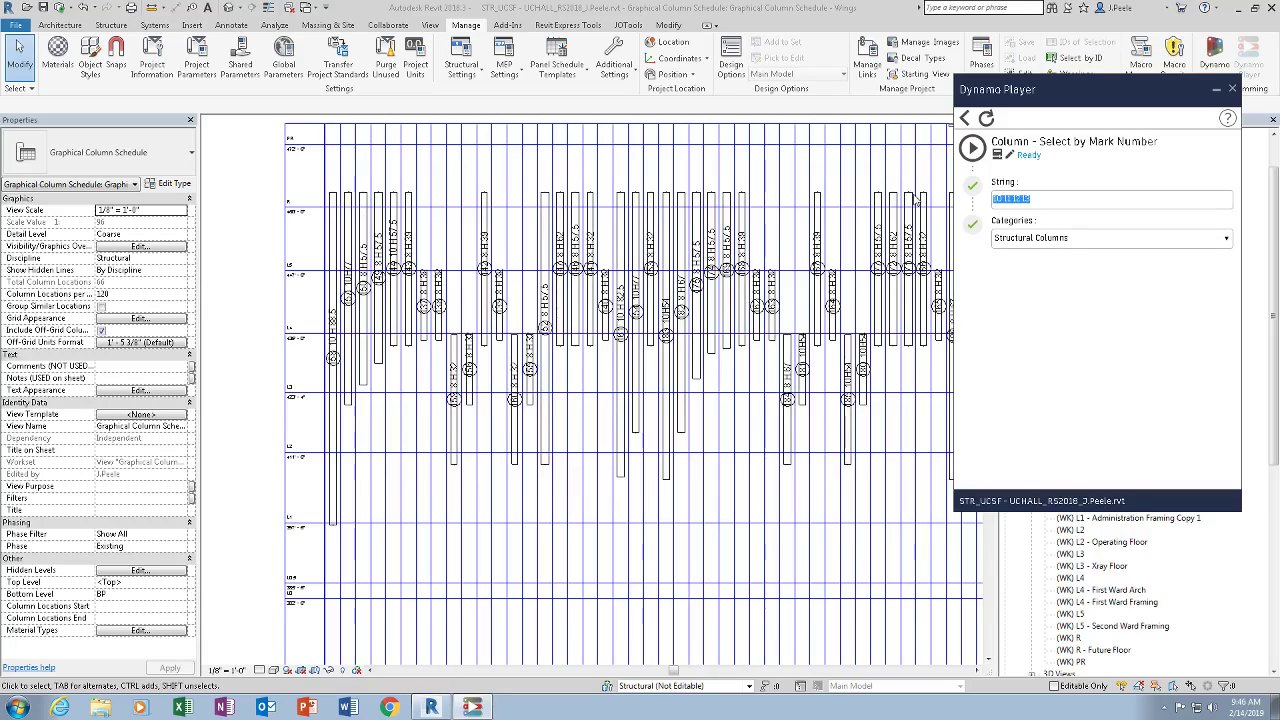
pyautogui.press('BackSpace')
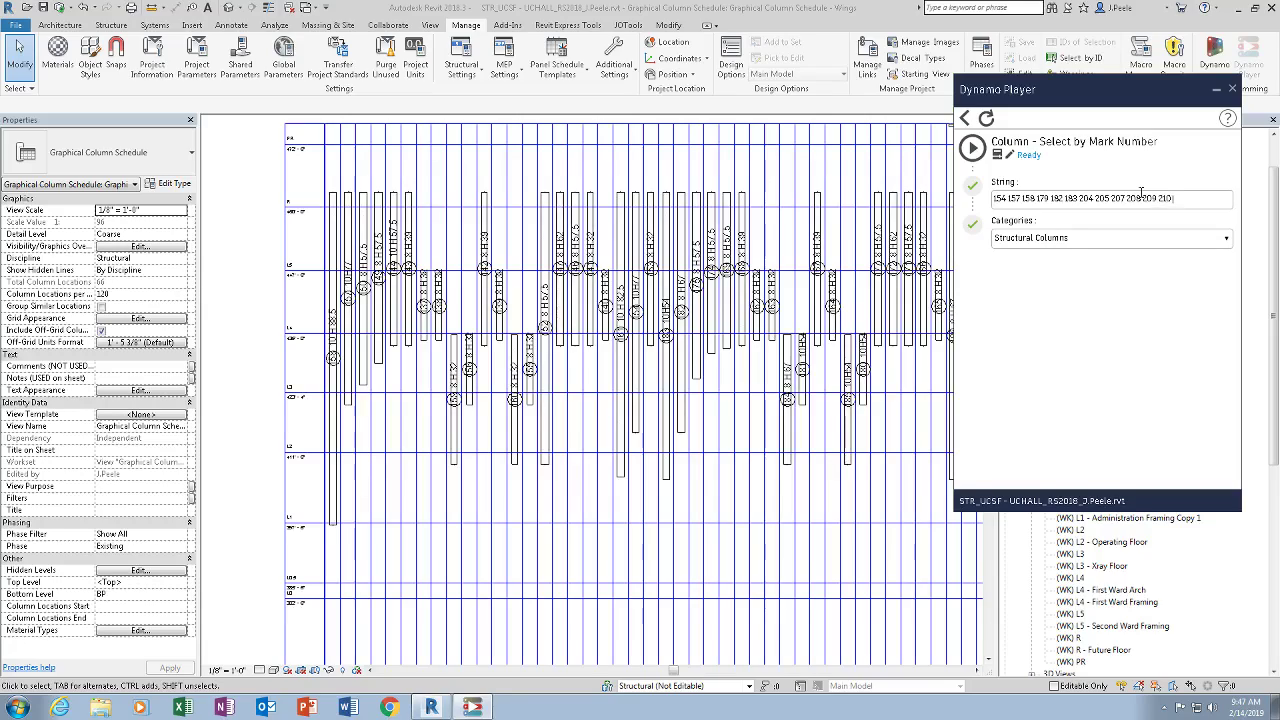
pyautogui.click(971, 149)
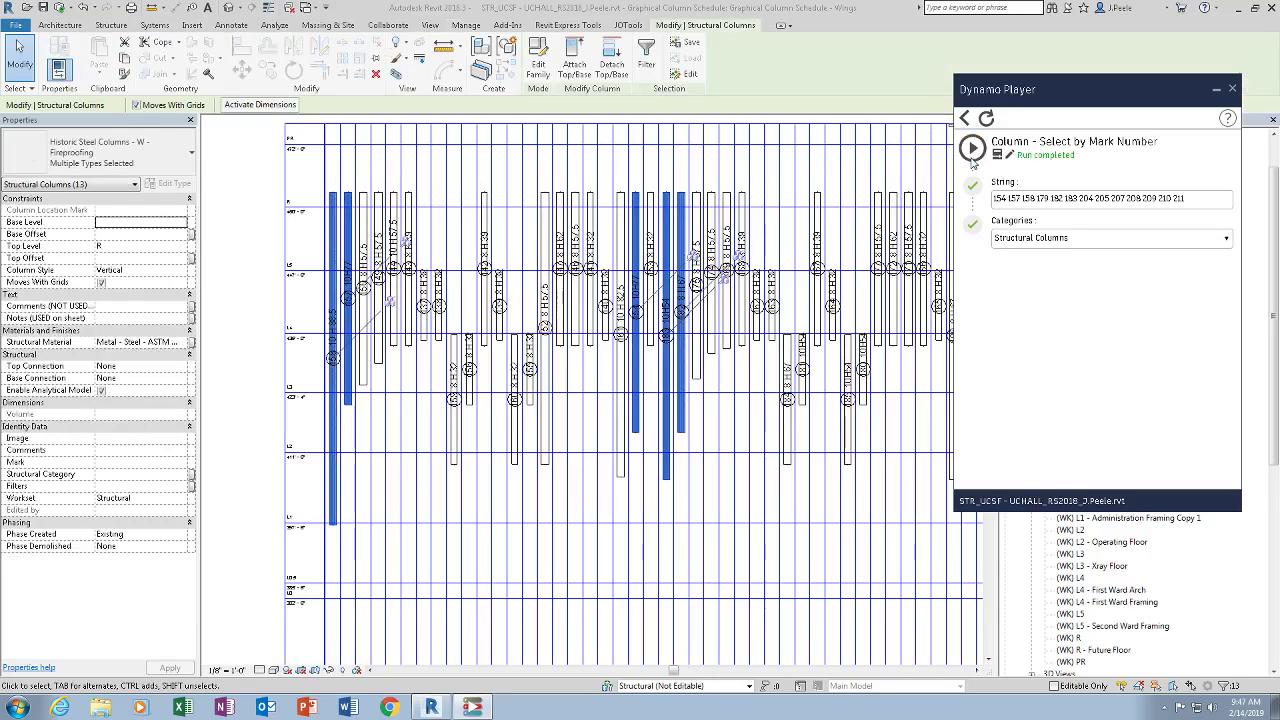
# Examine where the selected columns fall across the Wings schedule and in the (WK) B structural plan, and return to the Wings schedule
pyautogui.moveTo(768, 438); pyautogui.dragTo(482, 418, button='middle')
pyautogui.moveTo(773, 376); pyautogui.dragTo(505, 364, button='middle')
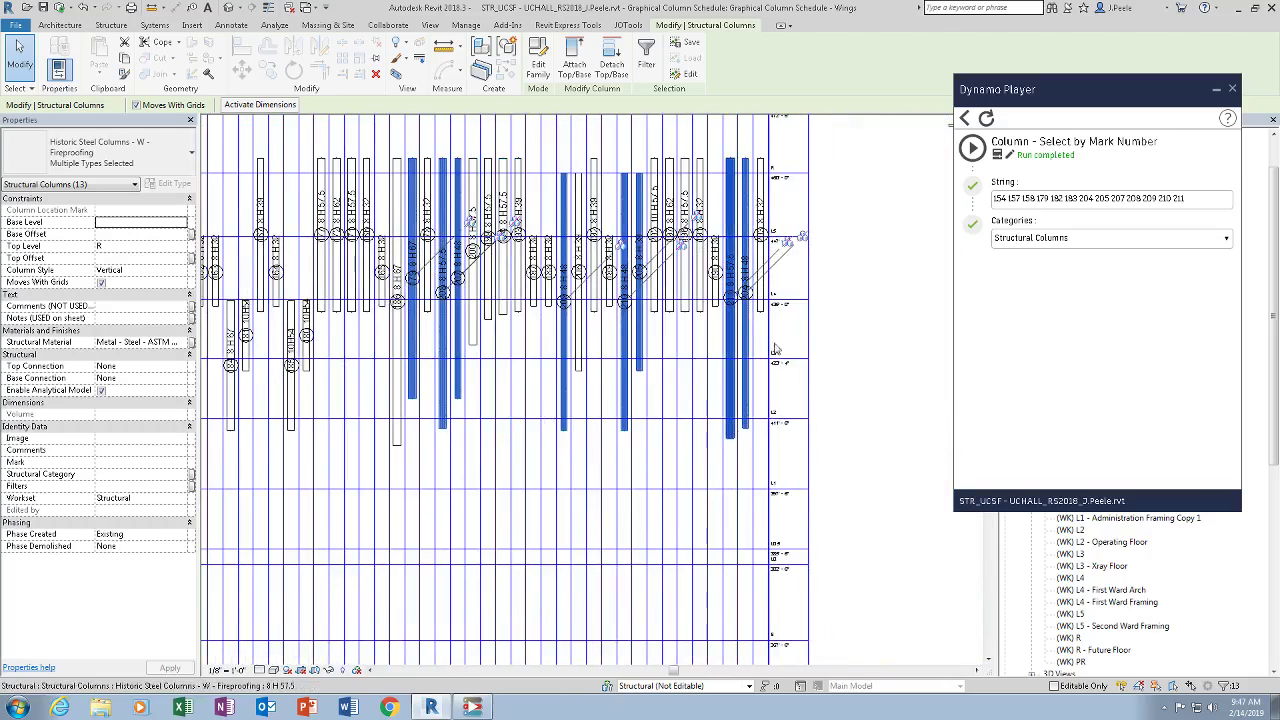
pyautogui.moveTo(507, 465); pyautogui.dragTo(506, 499, button='middle')
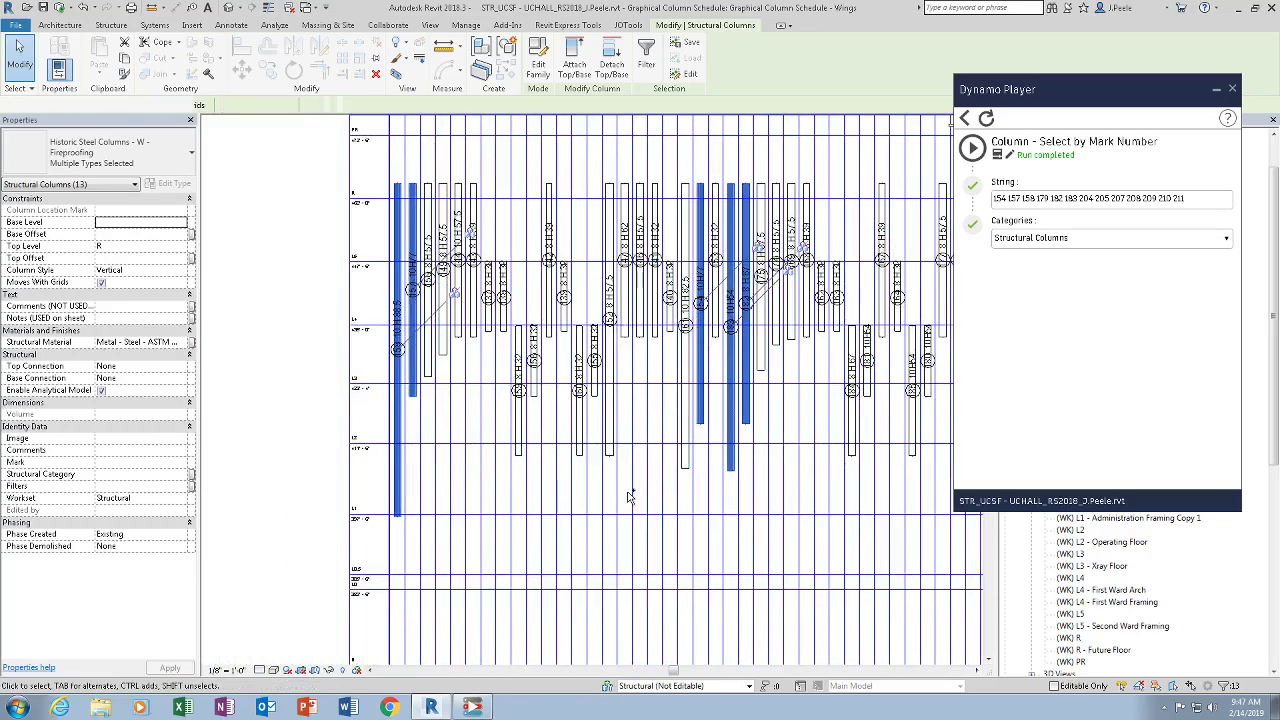
pyautogui.hotkey('ctrl', 'Tab')
pyautogui.hotkey('ctrl', 'Tab')
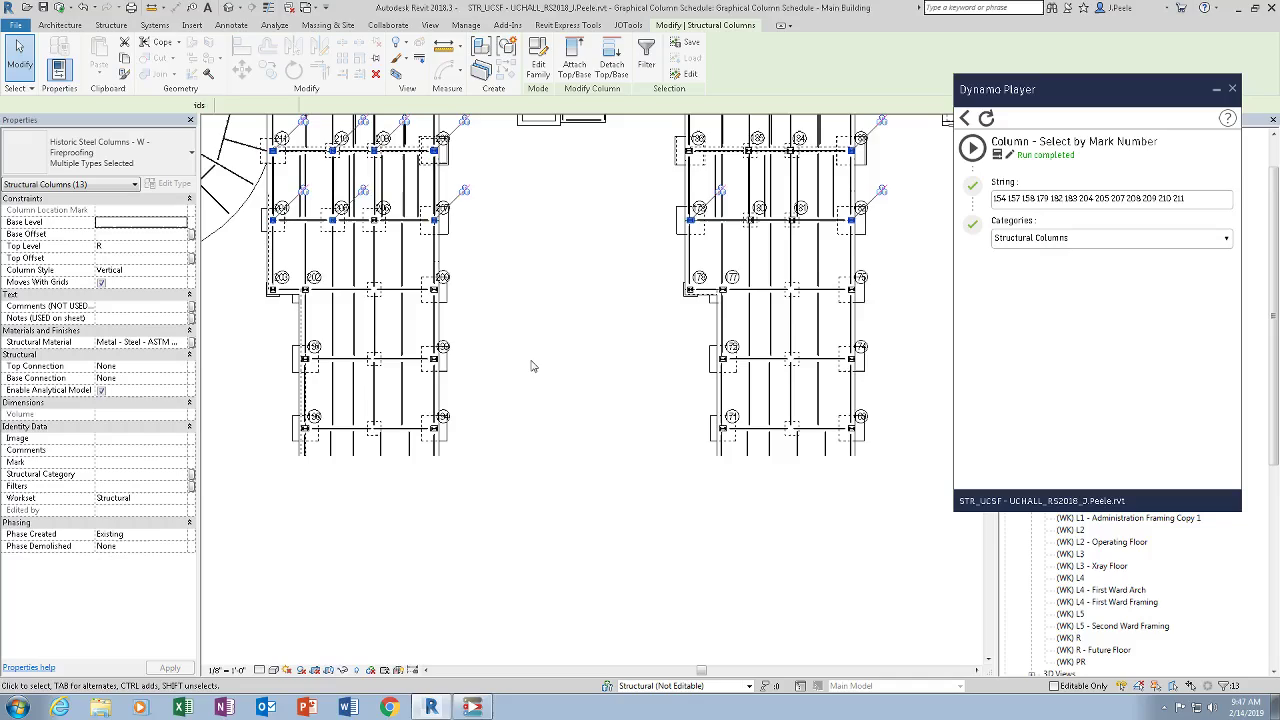
pyautogui.scroll(5, 606, 543)
pyautogui.moveTo(606, 543); pyautogui.dragTo(876, 372, button='middle')
pyautogui.scroll(-3, 876, 372)
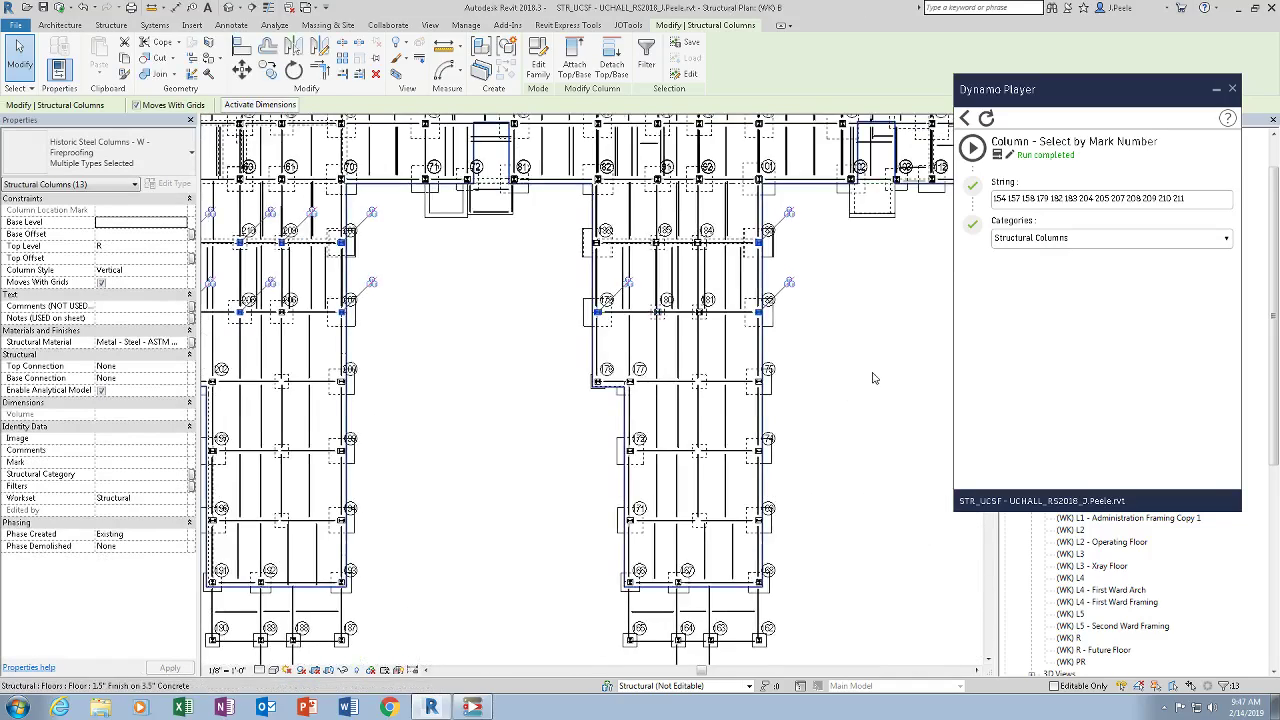
pyautogui.scroll(3, 540, 430)
pyautogui.moveTo(672, 417); pyautogui.dragTo(792, 417, button='middle')
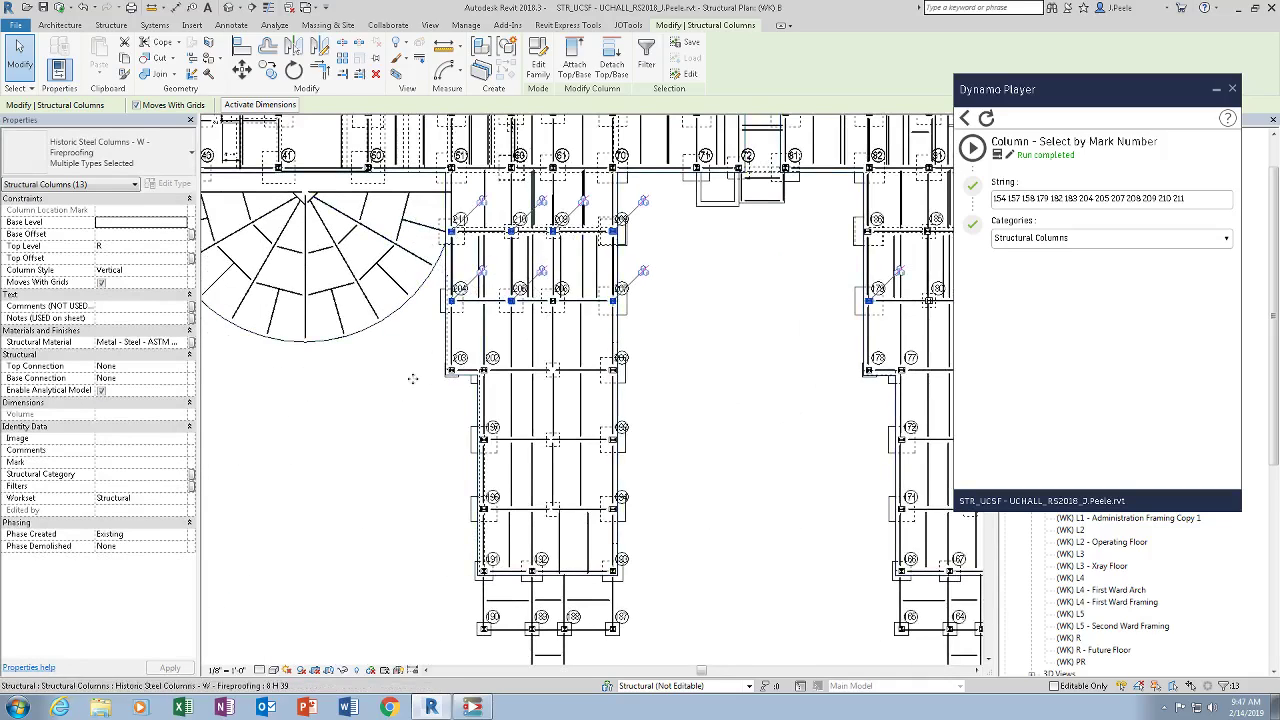
pyautogui.scroll(2, 749, 406)
pyautogui.scroll(-2, 652, 412)
pyautogui.scroll(-3, 652, 412)
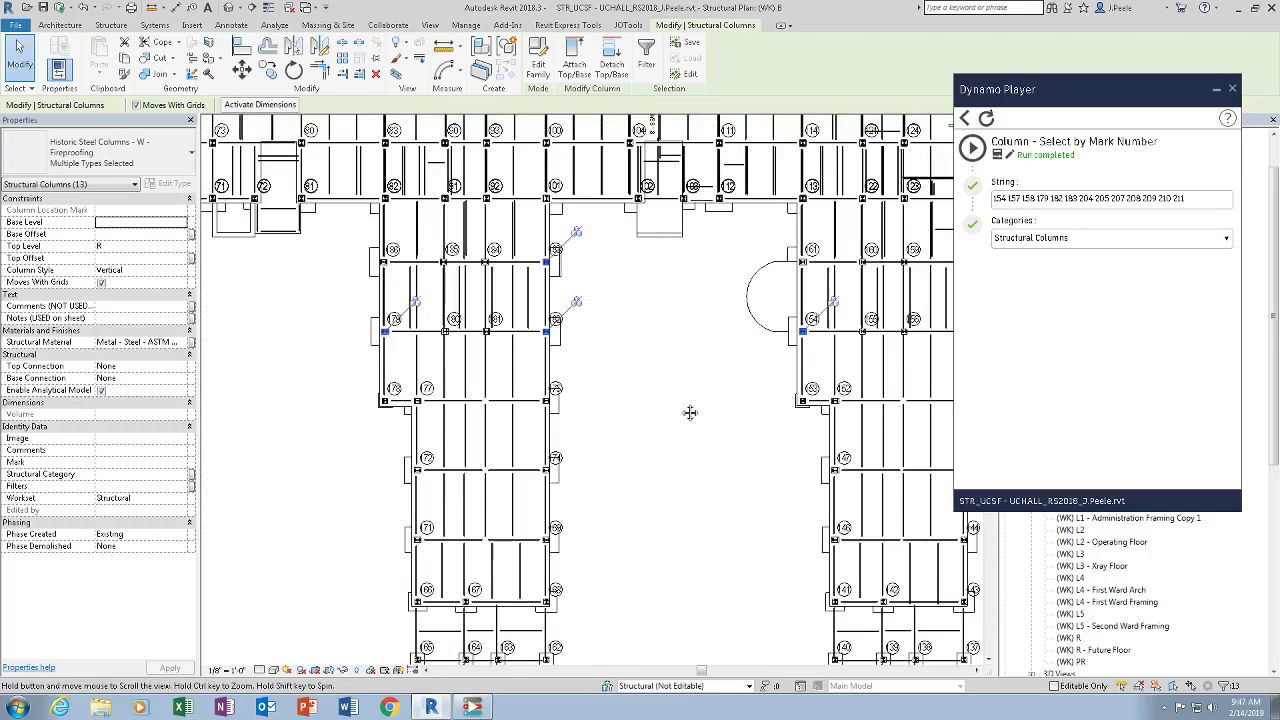
pyautogui.hotkey('ctrl', 'Tab')
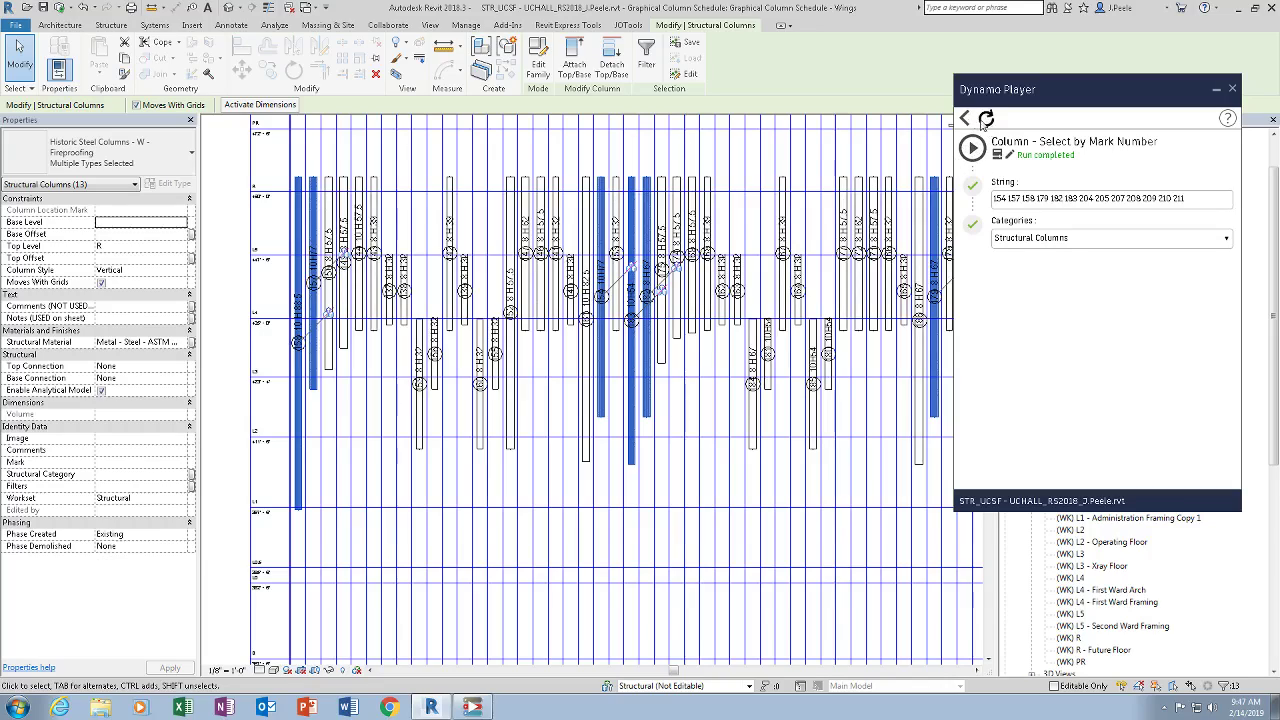
# Filter the Dynamo Player scripts by "split" and show the inputs of the Column - Split By Level script
pyautogui.click(964, 118)
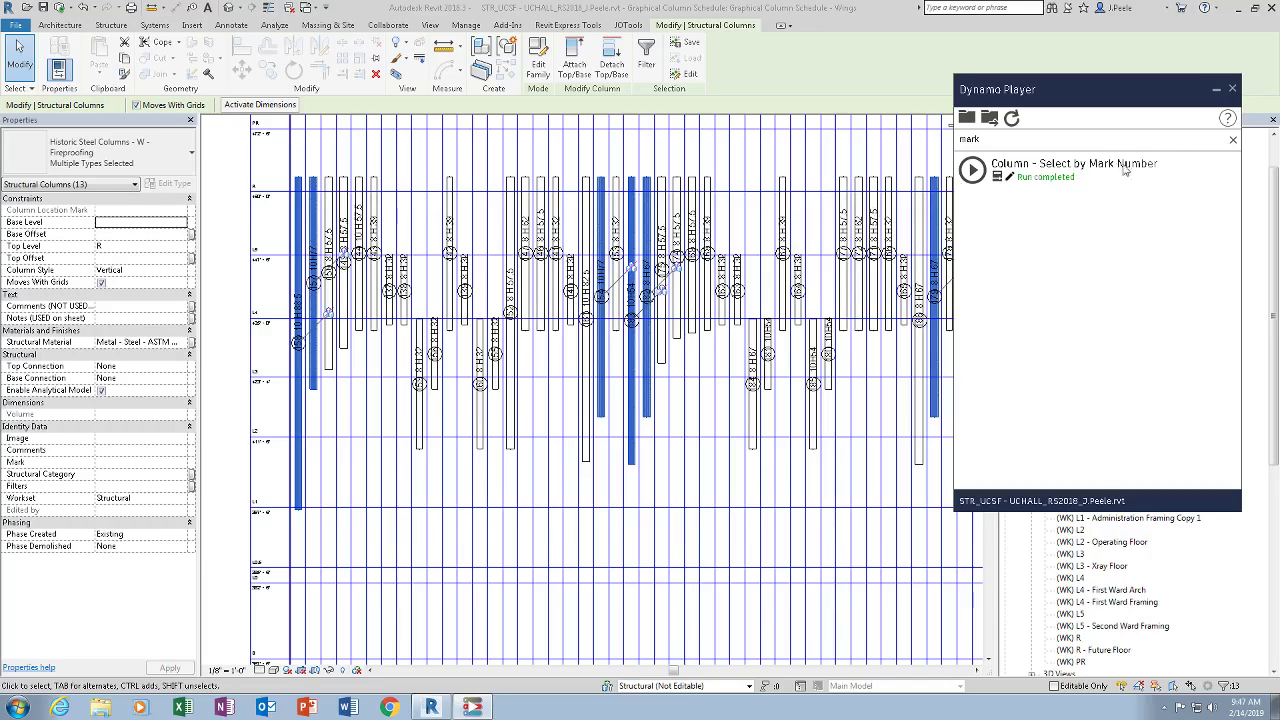
pyautogui.click(1233, 140)
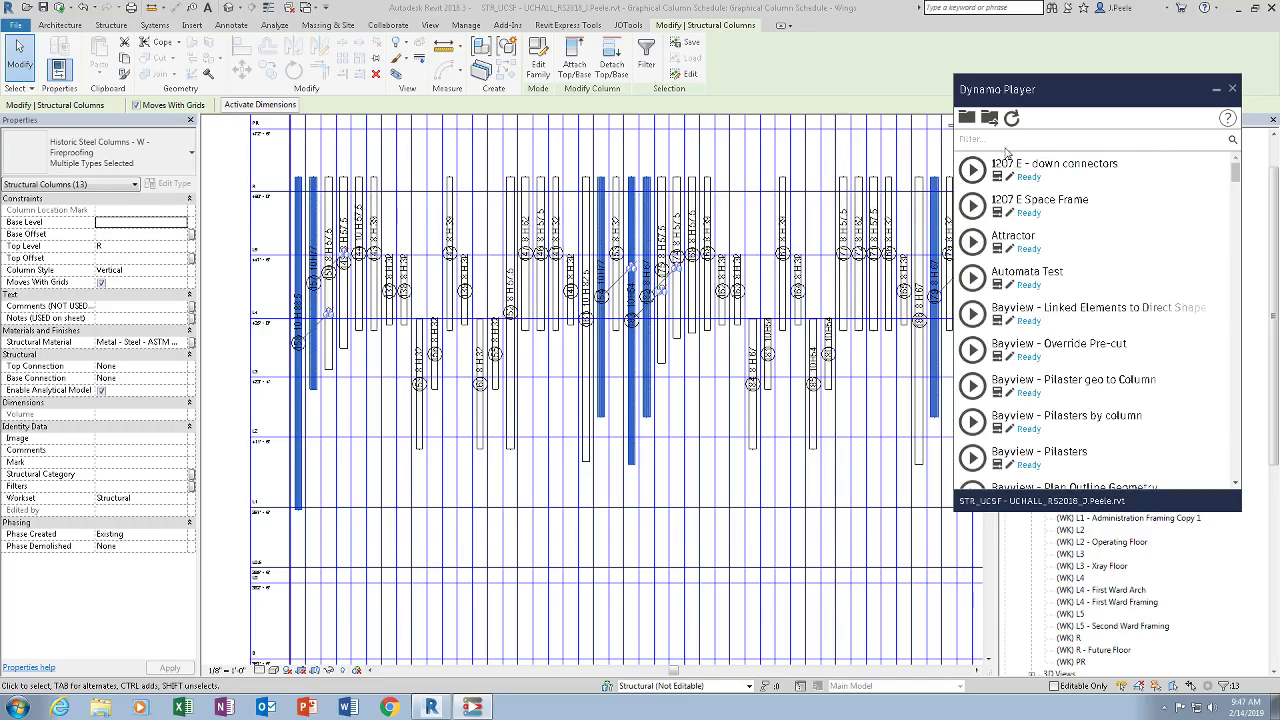
pyautogui.write('split')
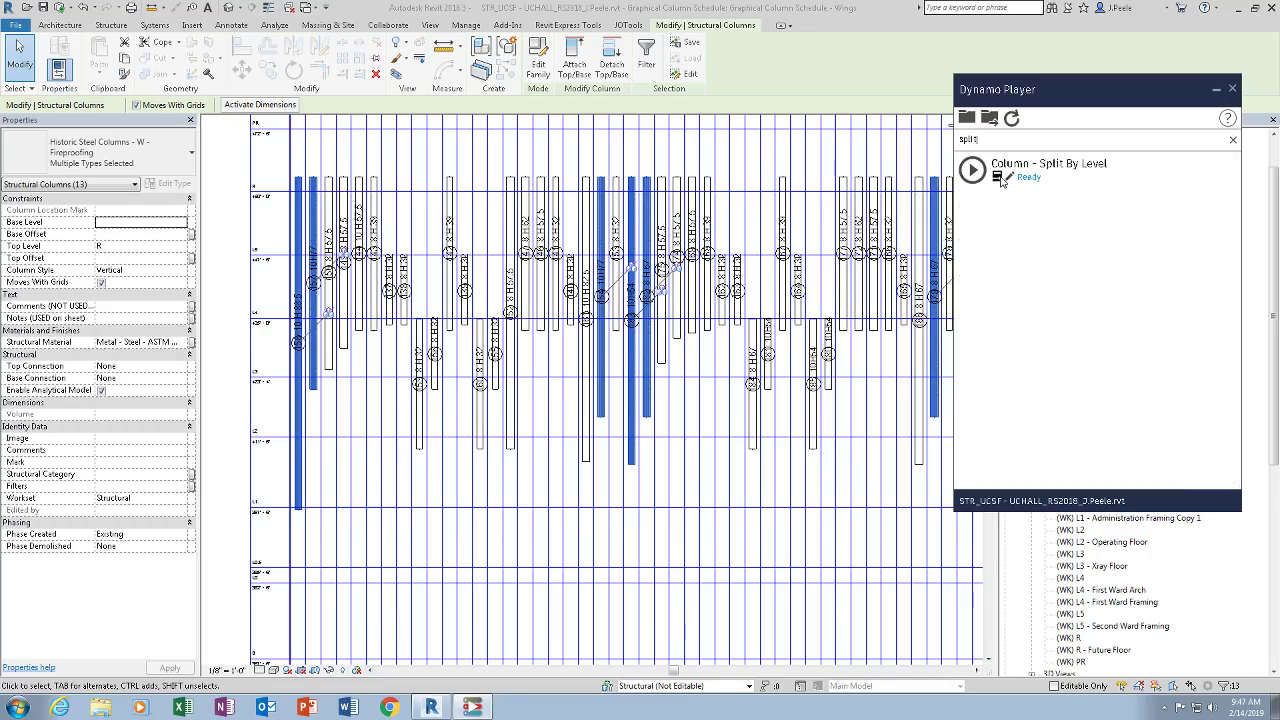
pyautogui.click(998, 176)
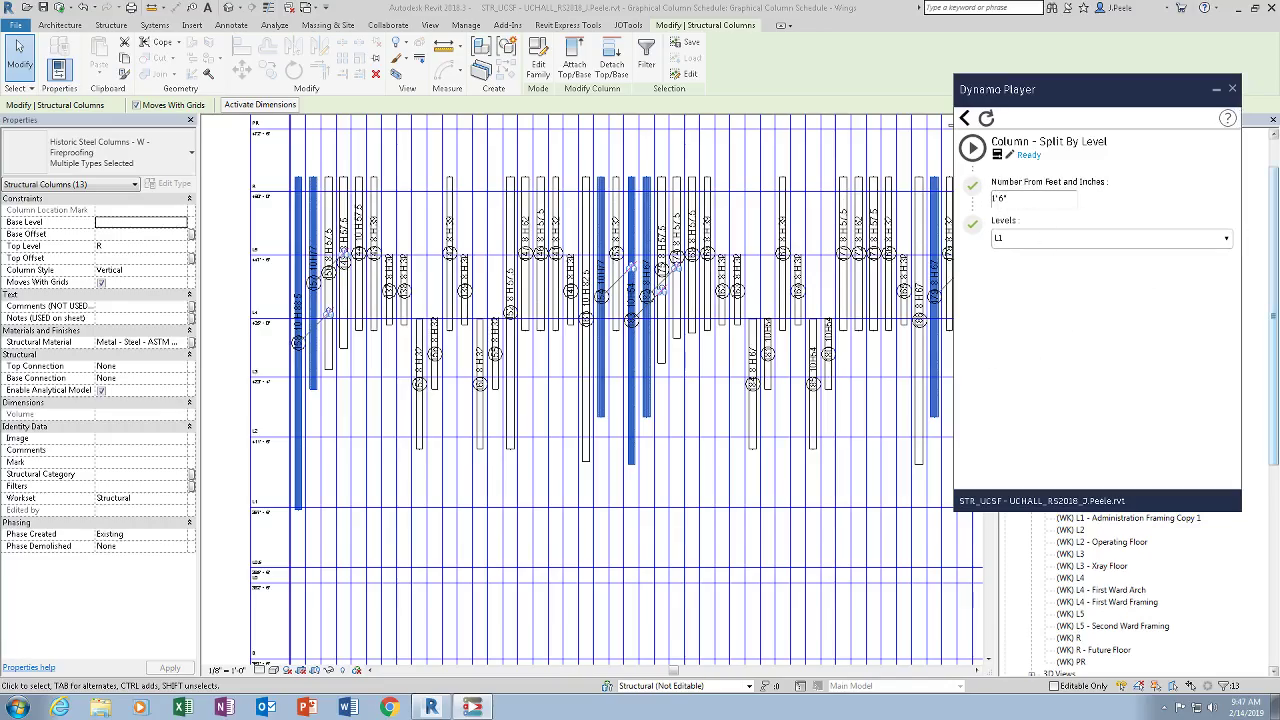
# Switch to the scanned PDF column schedule and check the splice position relative to the First Ward Floor for the highlighted columns
pyautogui.hotkey('alt', 'Tab')
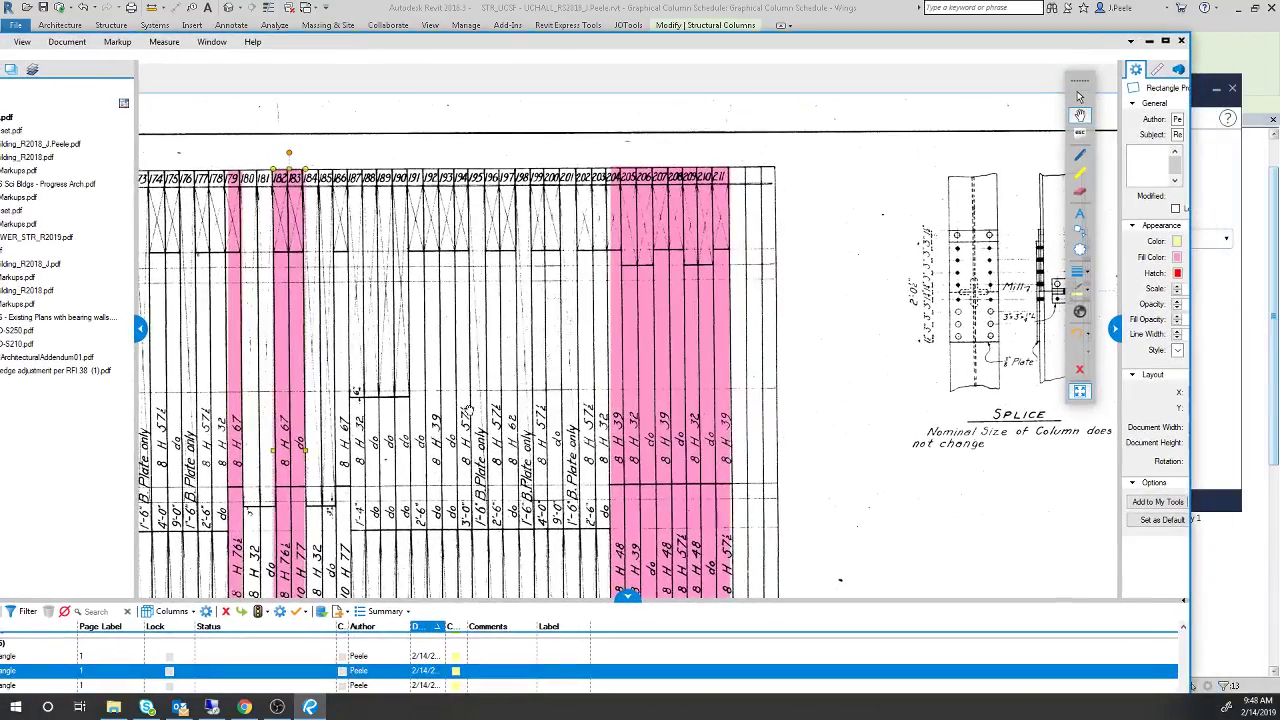
pyautogui.scroll(-4, 467, 410)
pyautogui.scroll(5, 600, 334)
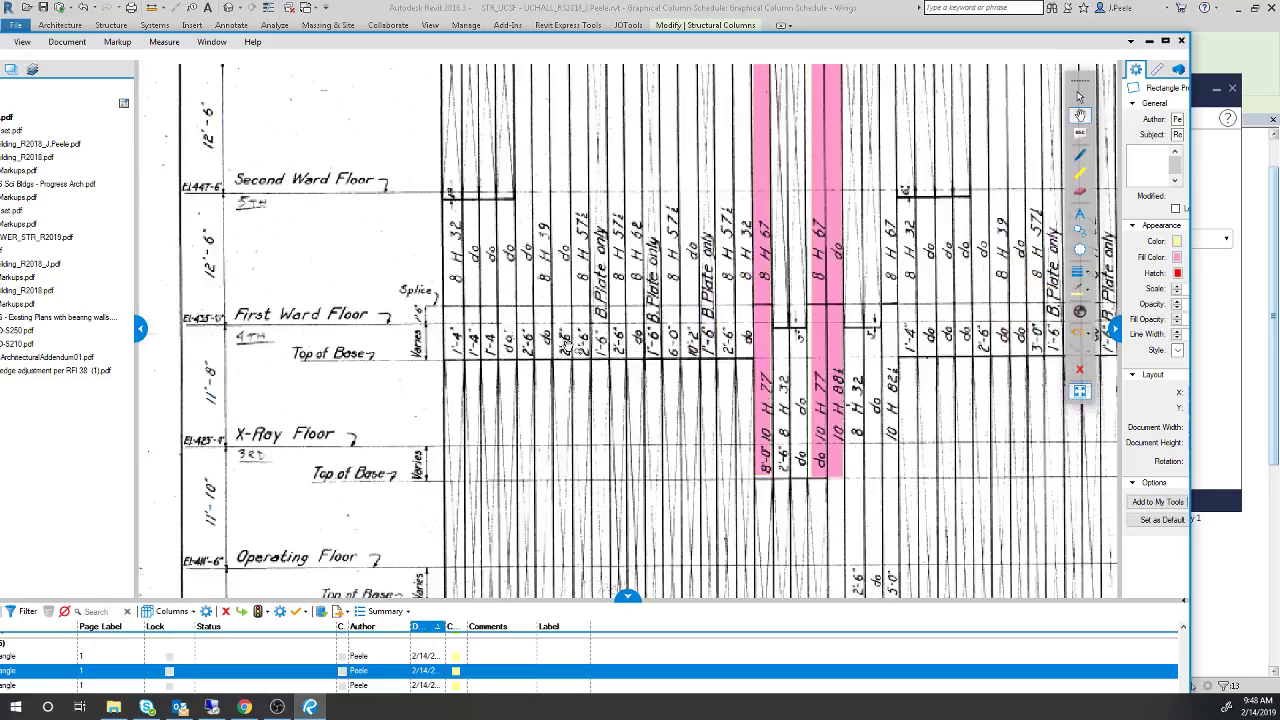
pyautogui.scroll(3, 460, 368)
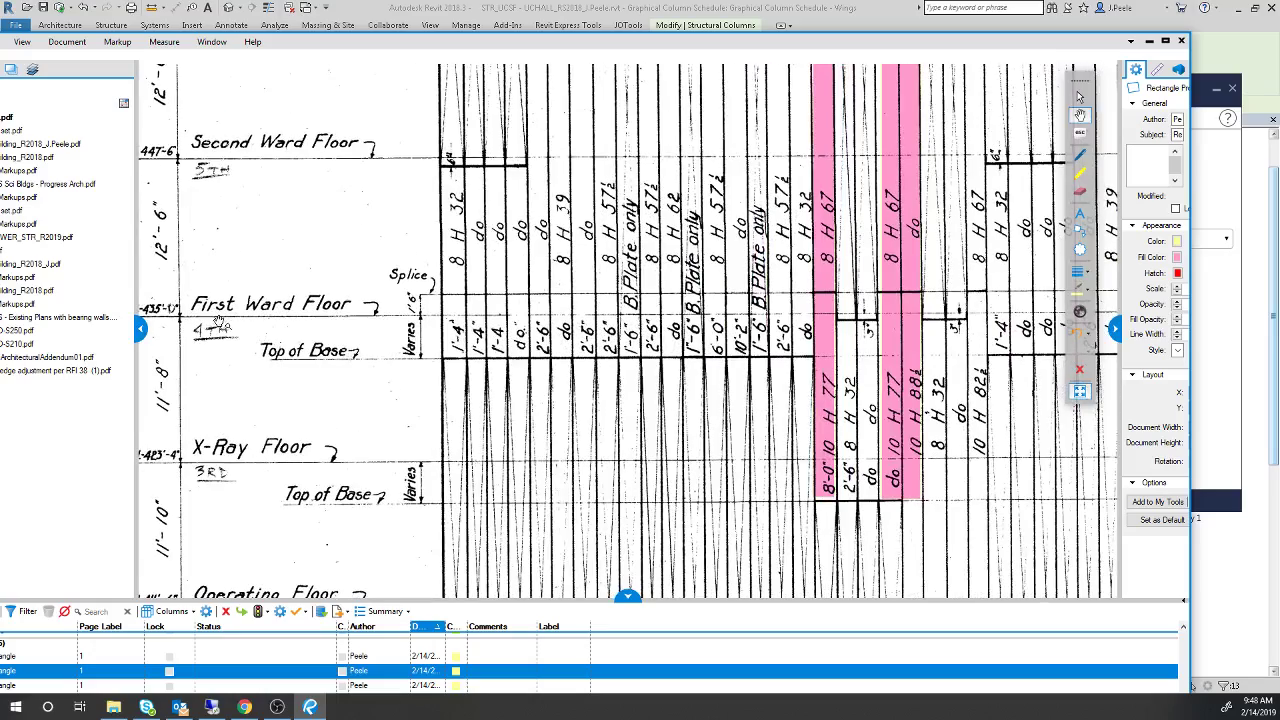
pyautogui.moveTo(365, 338); pyautogui.dragTo(495, 336)
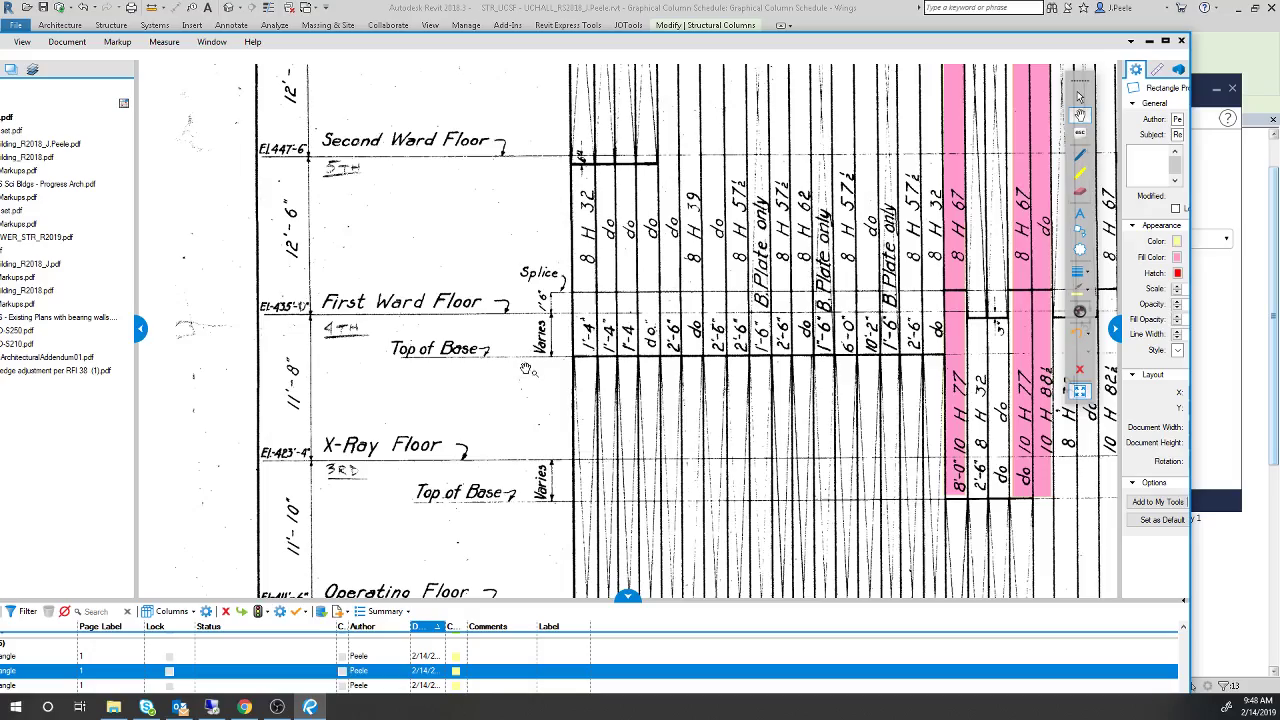
pyautogui.scroll(-1, 404, 325)
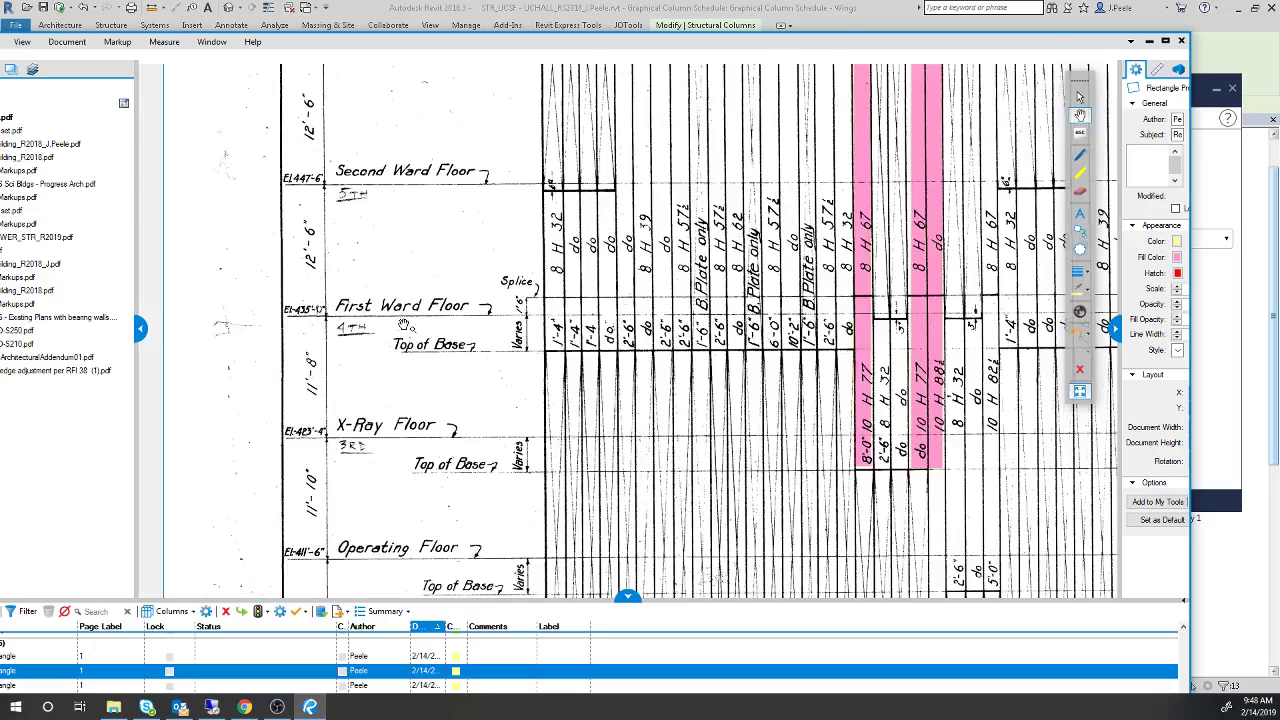
pyautogui.scroll(1, 404, 325)
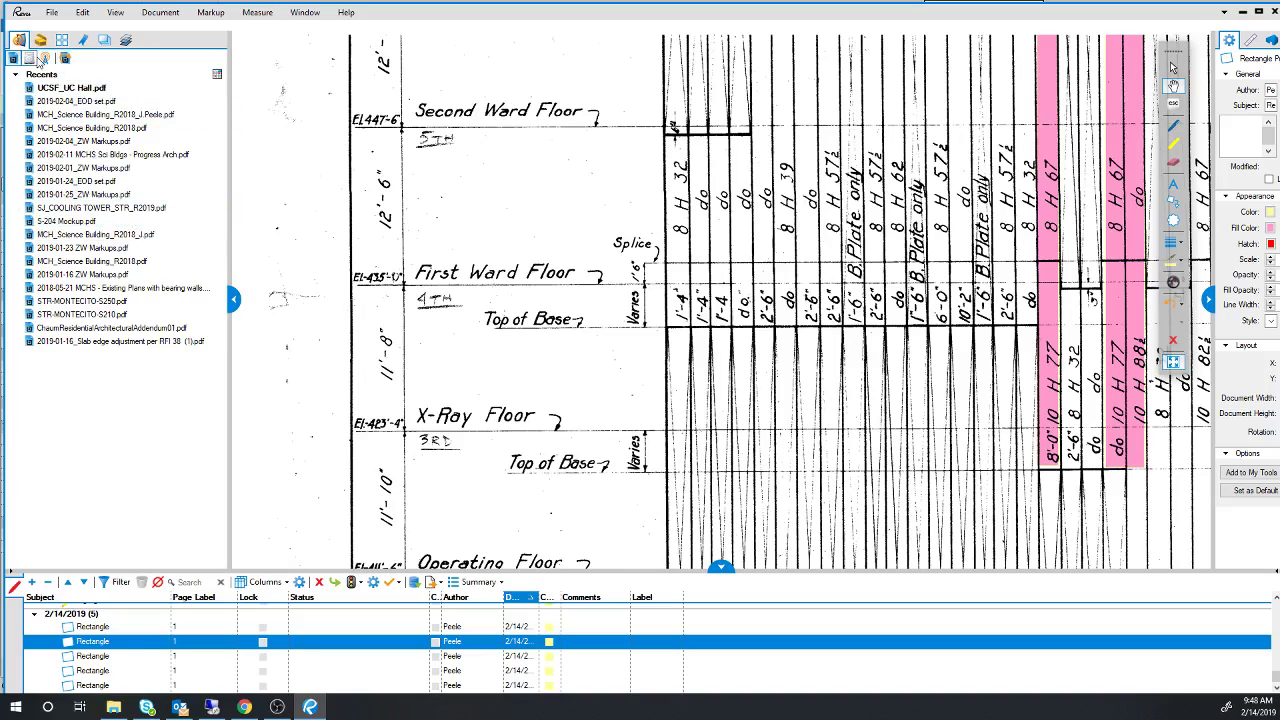
# Display page 13 of the PDF to check which level number matches the First Ward Floor, and return to Revit
pyautogui.click(62, 40)
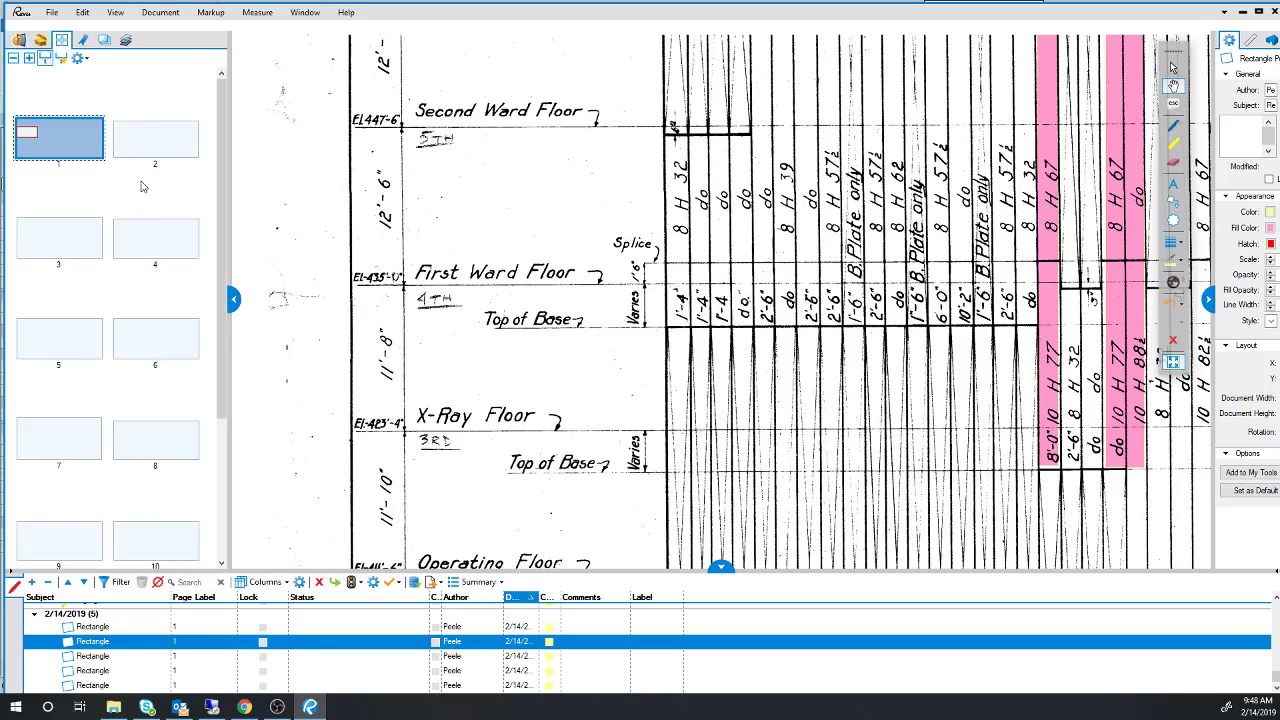
pyautogui.scroll(-2, 211, 372)
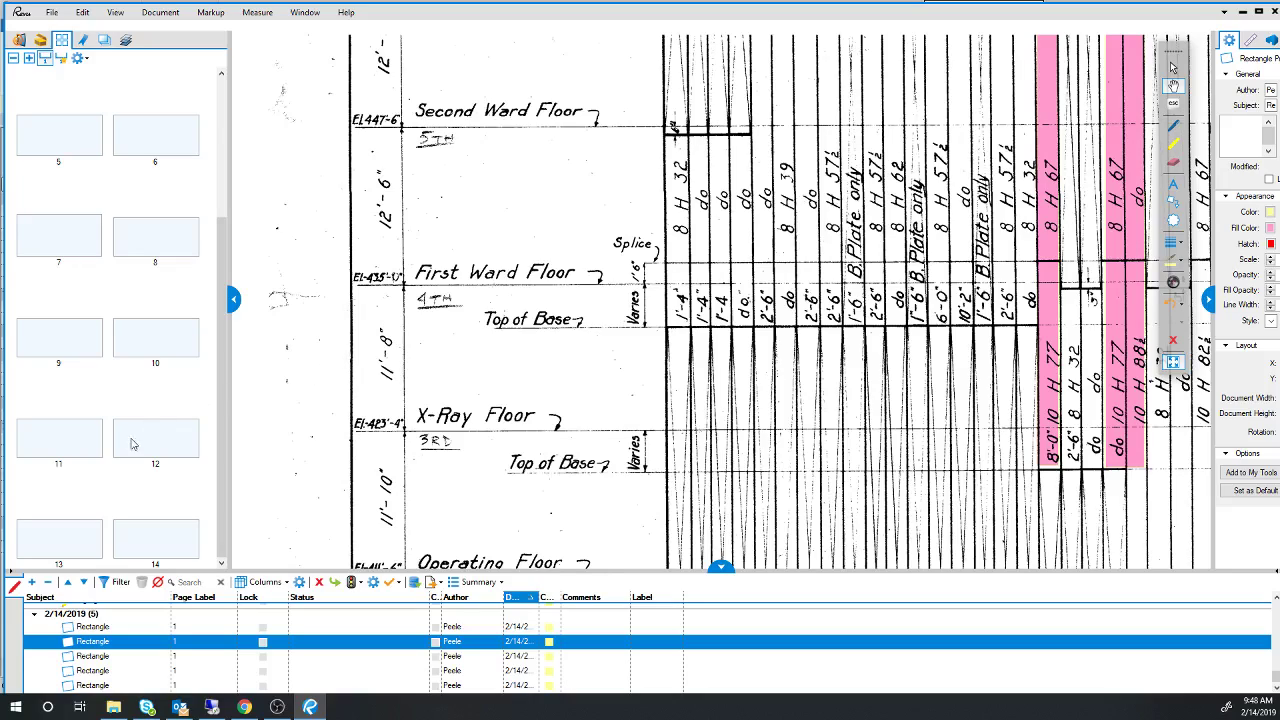
pyautogui.click(88, 538)
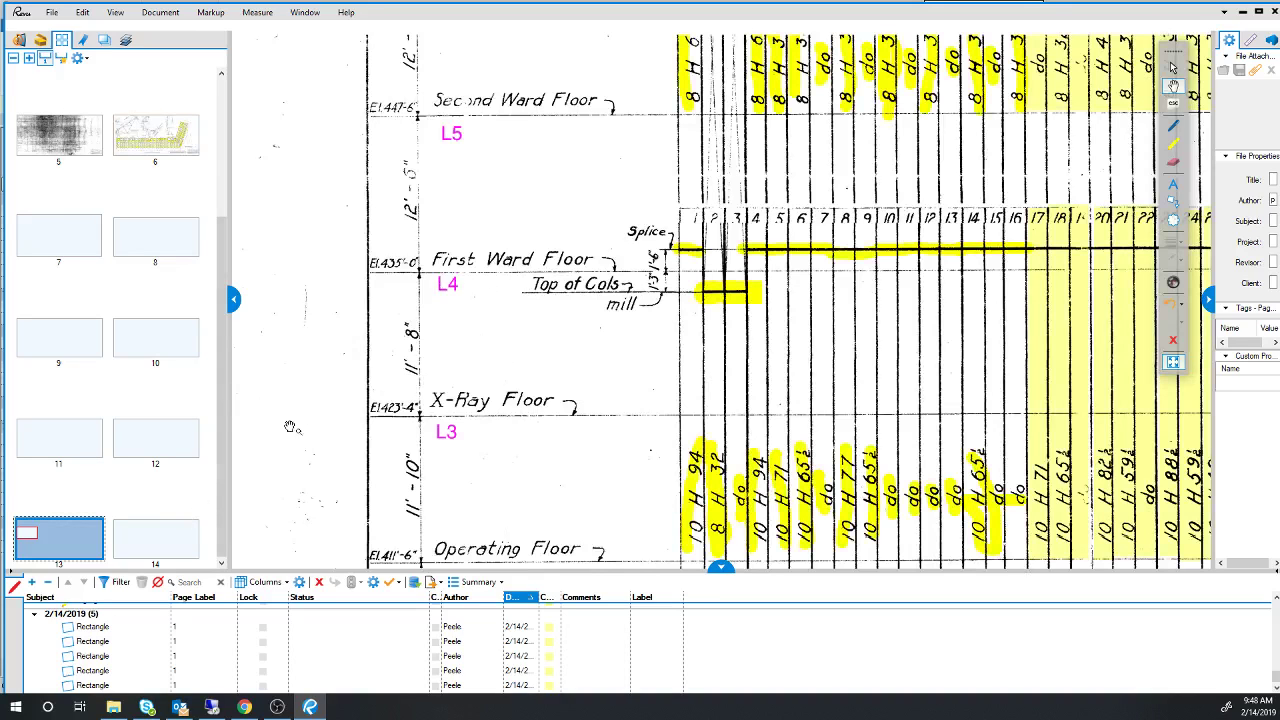
pyautogui.click(1241, 11)
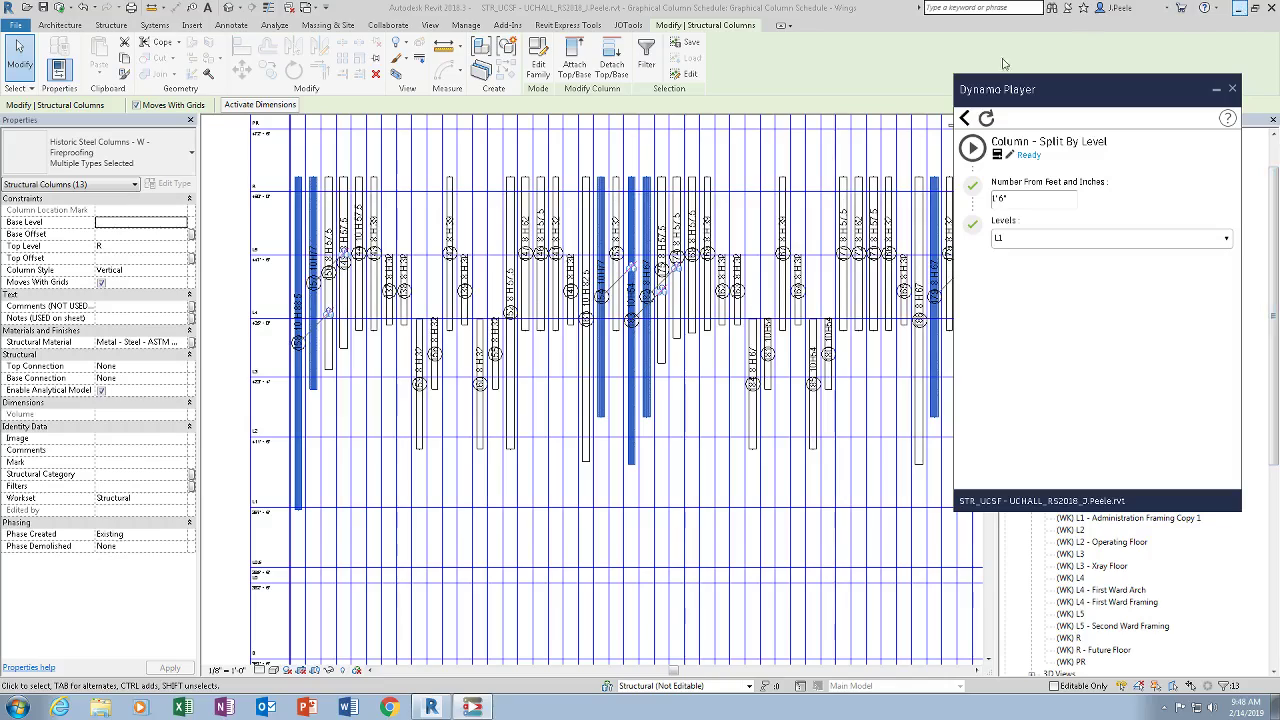
# Split the selected columns at level L4 using the Column - Split By Level script
pyautogui.click(1228, 244)
pyautogui.click(1006, 340)
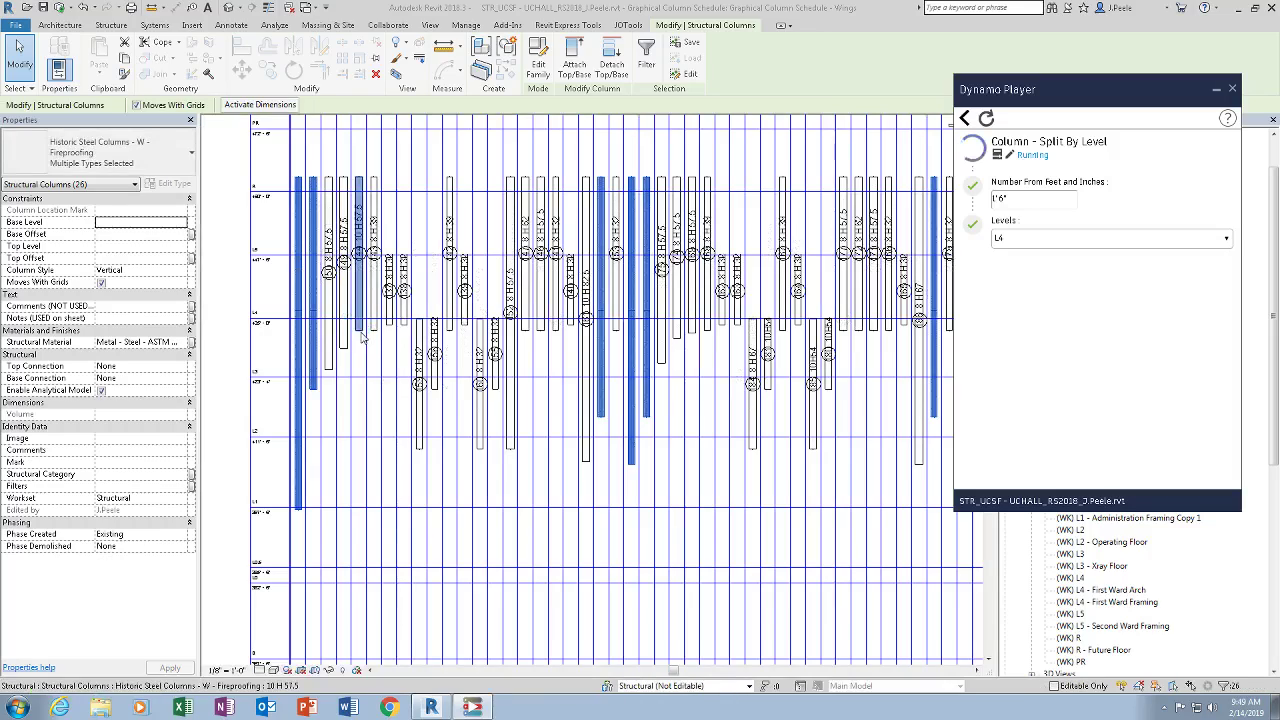
# Inspect the split segments of columns 157, 158, 182 and 183 in the Wings schedule
pyautogui.moveTo(267, 362); pyautogui.dragTo(325, 362, button='middle')
pyautogui.scroll(3, 325, 362)
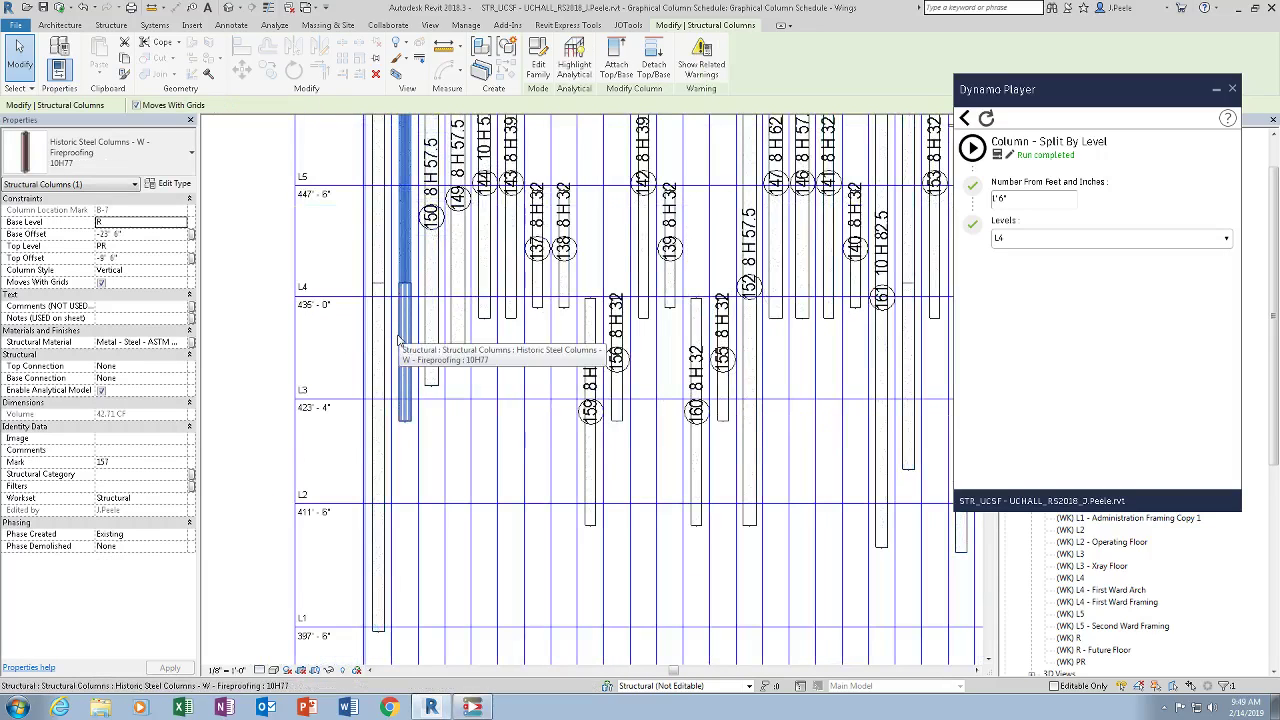
pyautogui.click(378, 318)
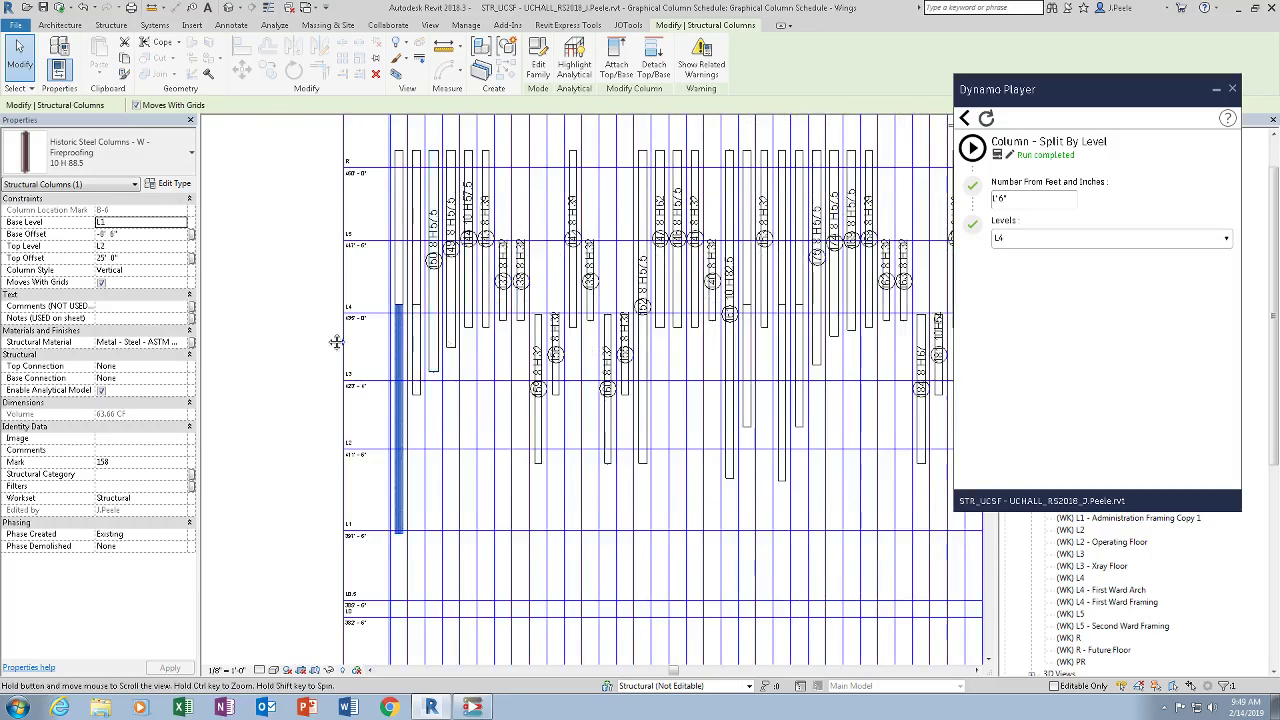
pyautogui.keyDown('shift'); pyautogui.hscroll(5, 334, 337); pyautogui.keyUp('shift')
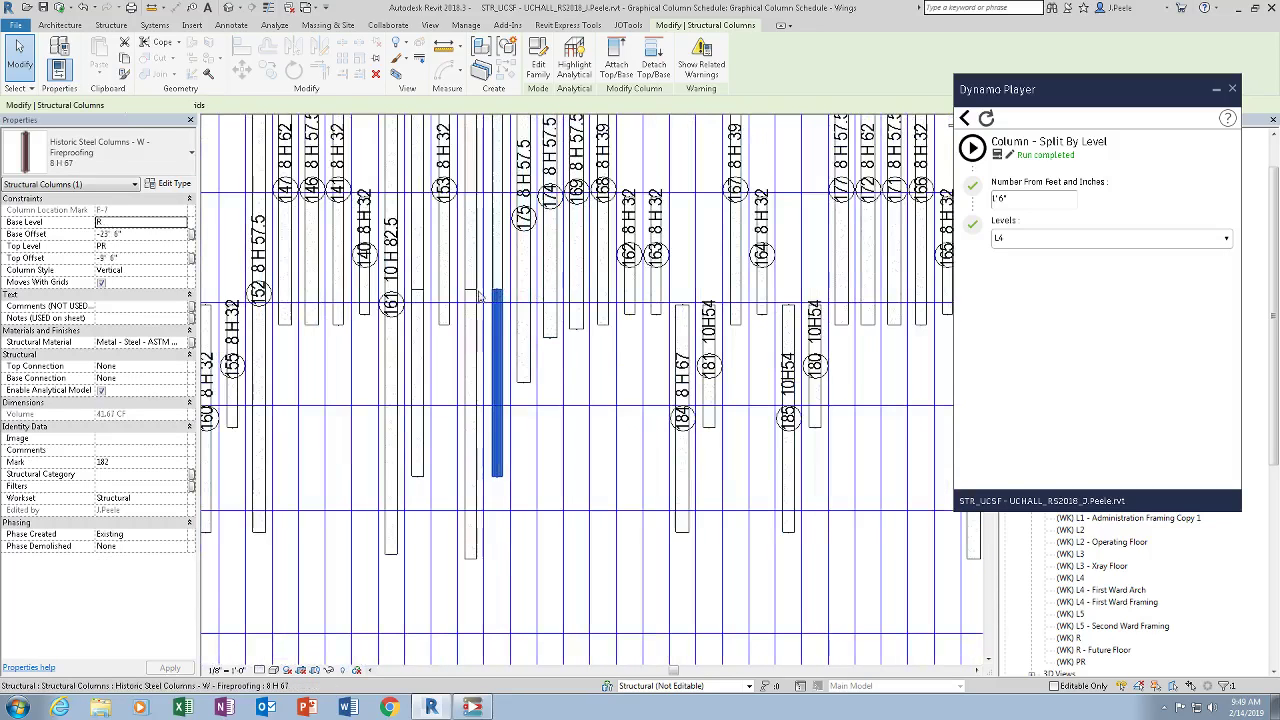
pyautogui.click(475, 320)
pyautogui.scroll(-3, 474, 333)
pyautogui.keyDown('shift'); pyautogui.hscroll(2, 619, 347); pyautogui.keyUp('shift')
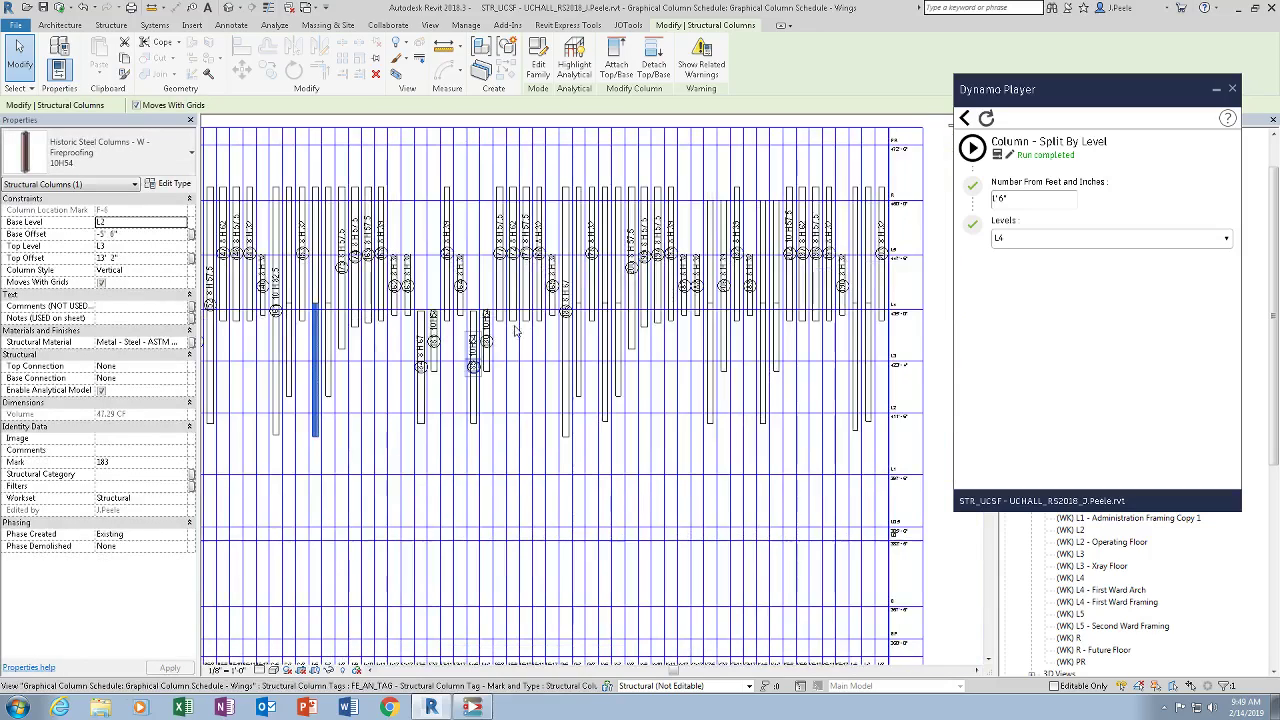
# Inspect the remaining split columns from mark 207 to the end of the Wings schedule, with the Dynamo Player window moved aside
pyautogui.scroll(3, 572, 327)
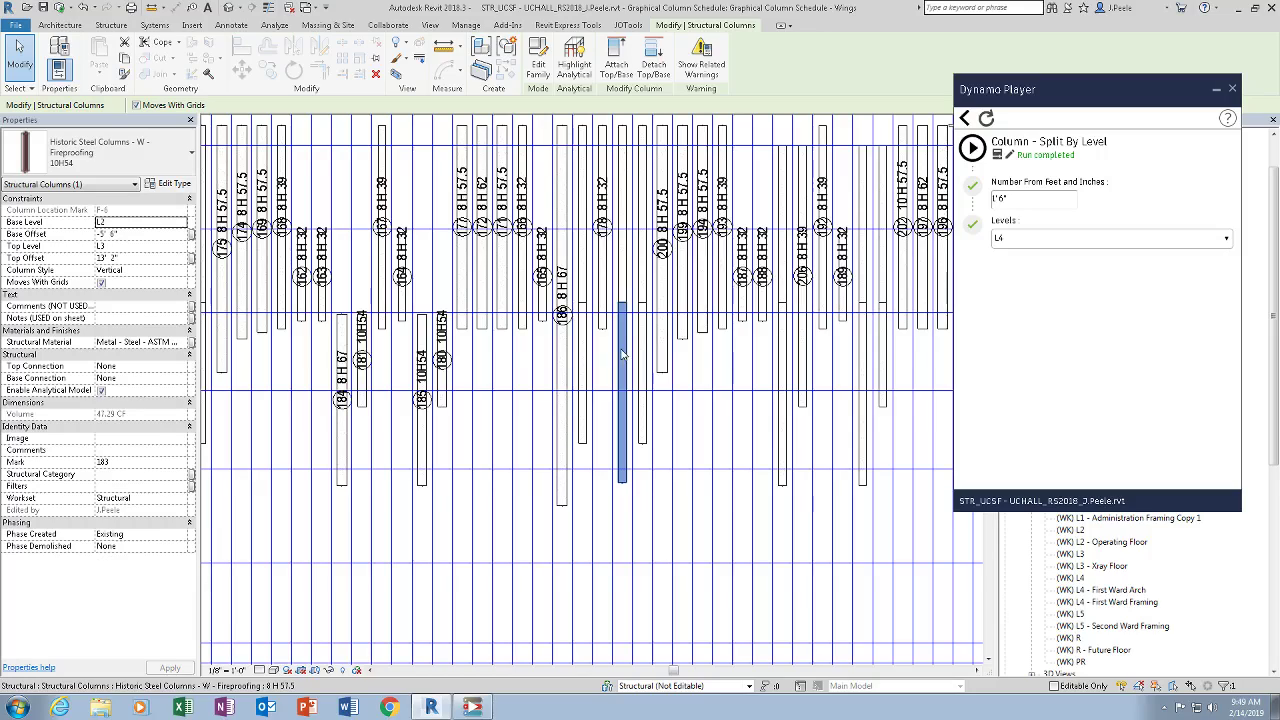
pyautogui.click(621, 295)
pyautogui.click(641, 290)
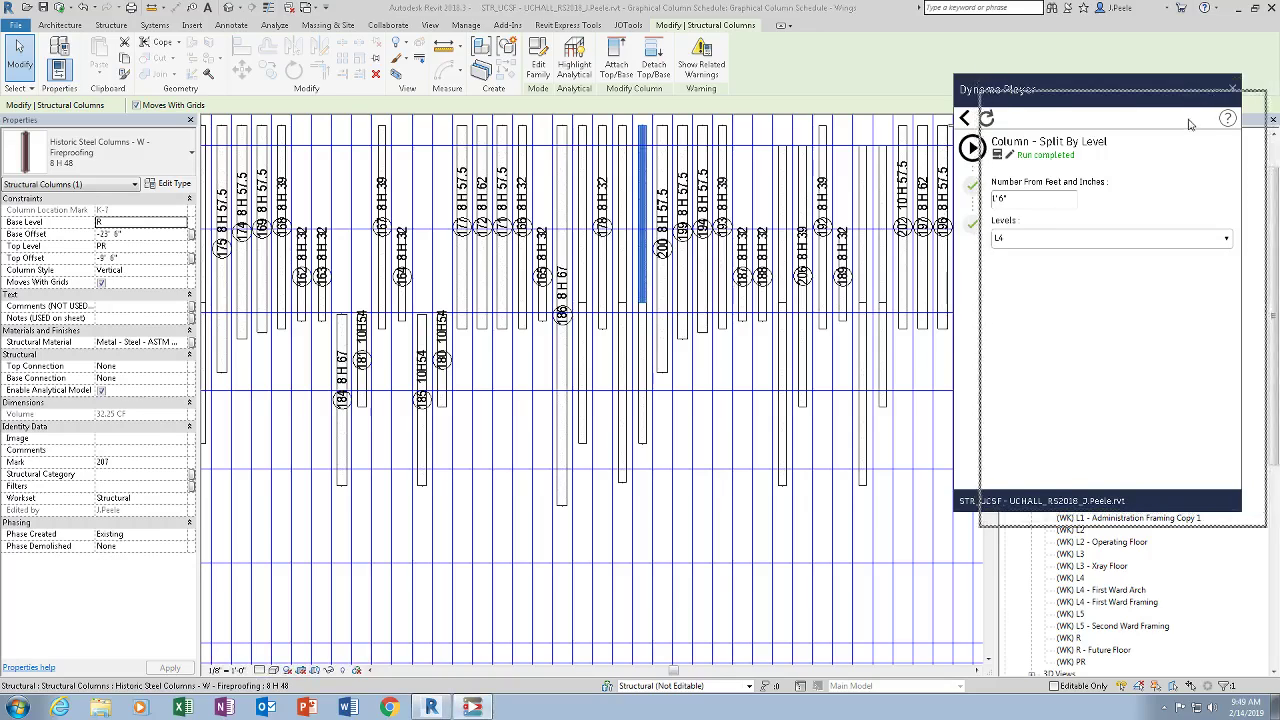
pyautogui.moveTo(1129, 97); pyautogui.dragTo(1154, 119)
pyautogui.scroll(-1, 640, 338)
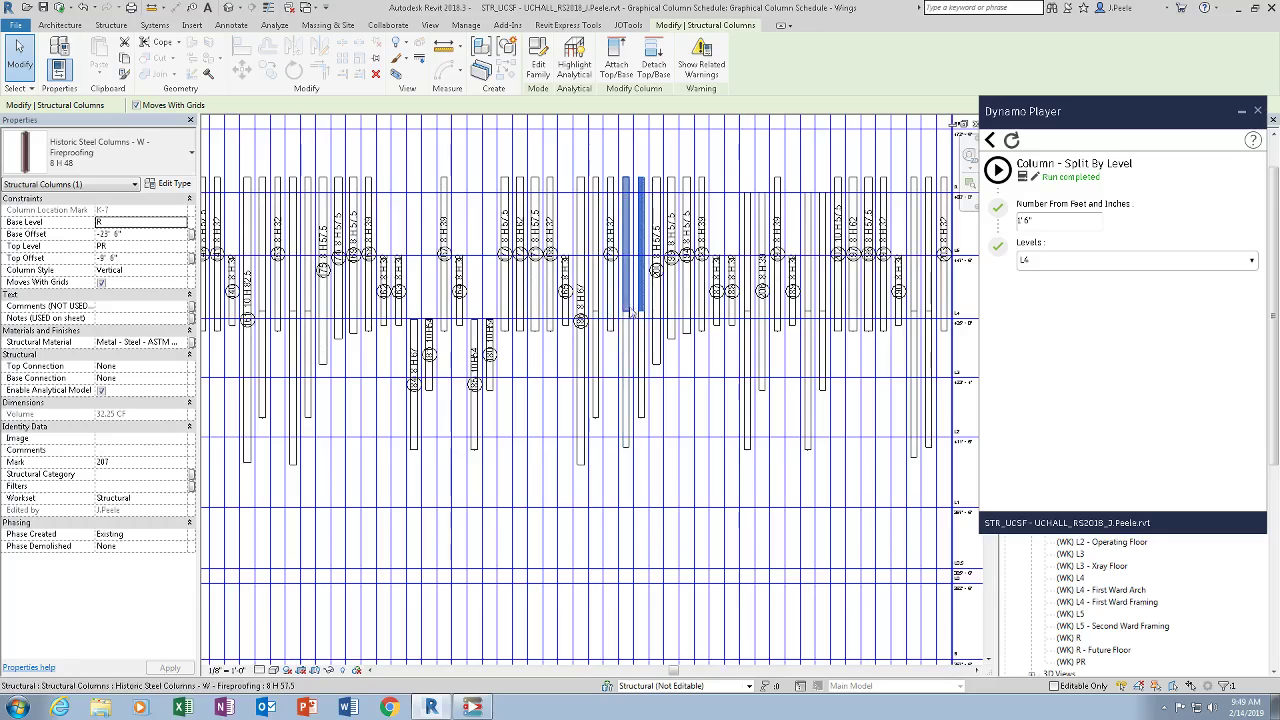
pyautogui.scroll(1, 648, 338)
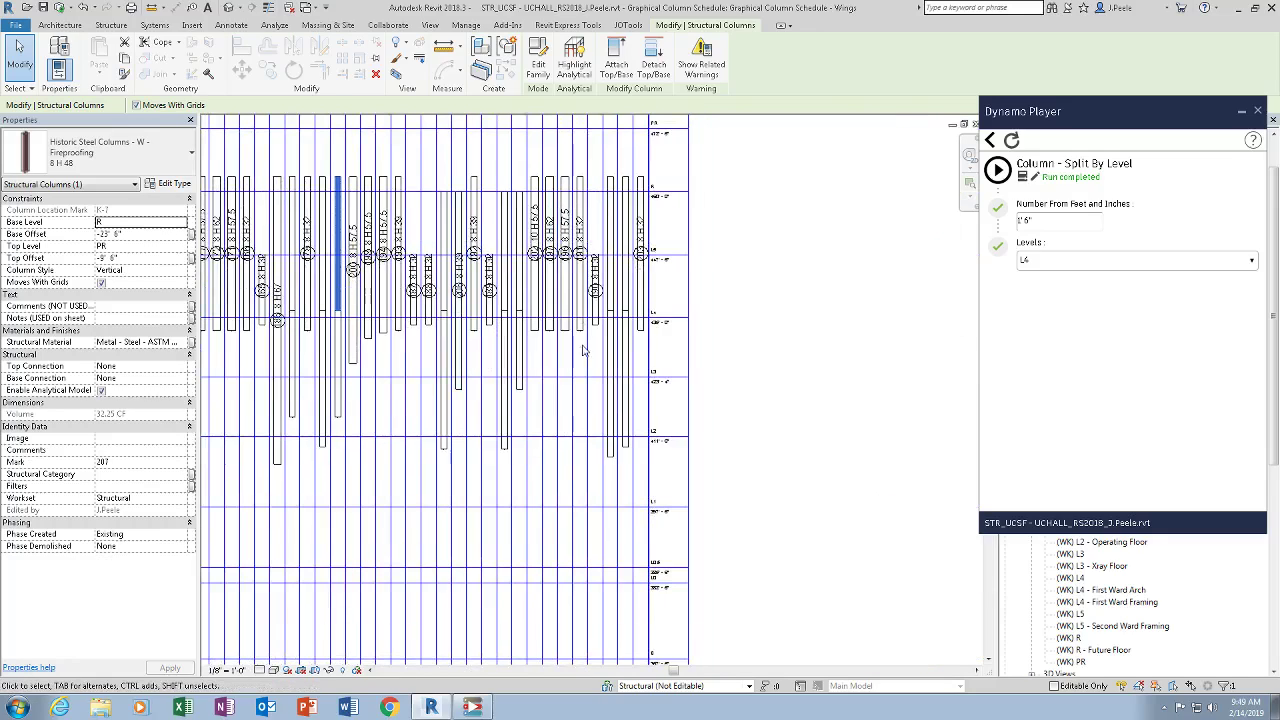
pyautogui.scroll(1, 622, 342)
pyautogui.scroll(1, 622, 342)
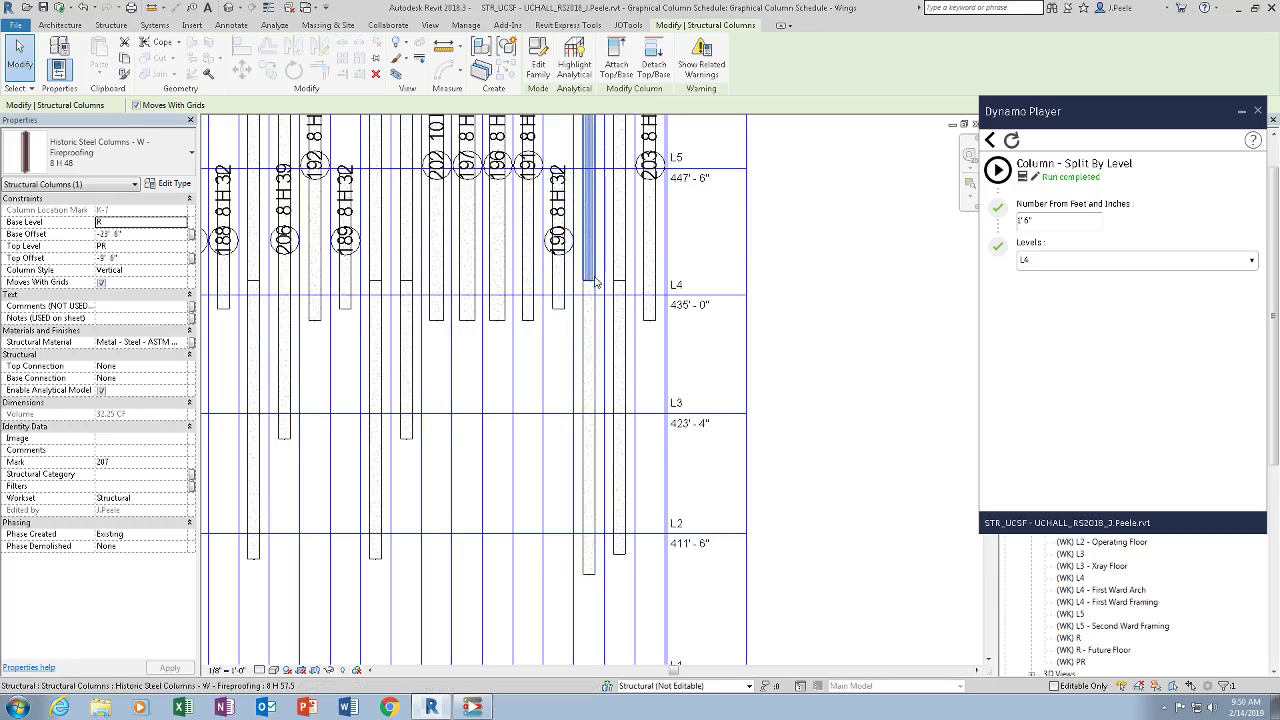
# Tag the upper and lower segments of split columns 211 and 204 with vertical tags and no leader
pyautogui.moveTo(592, 326); pyautogui.dragTo(568, 400, button='middle')
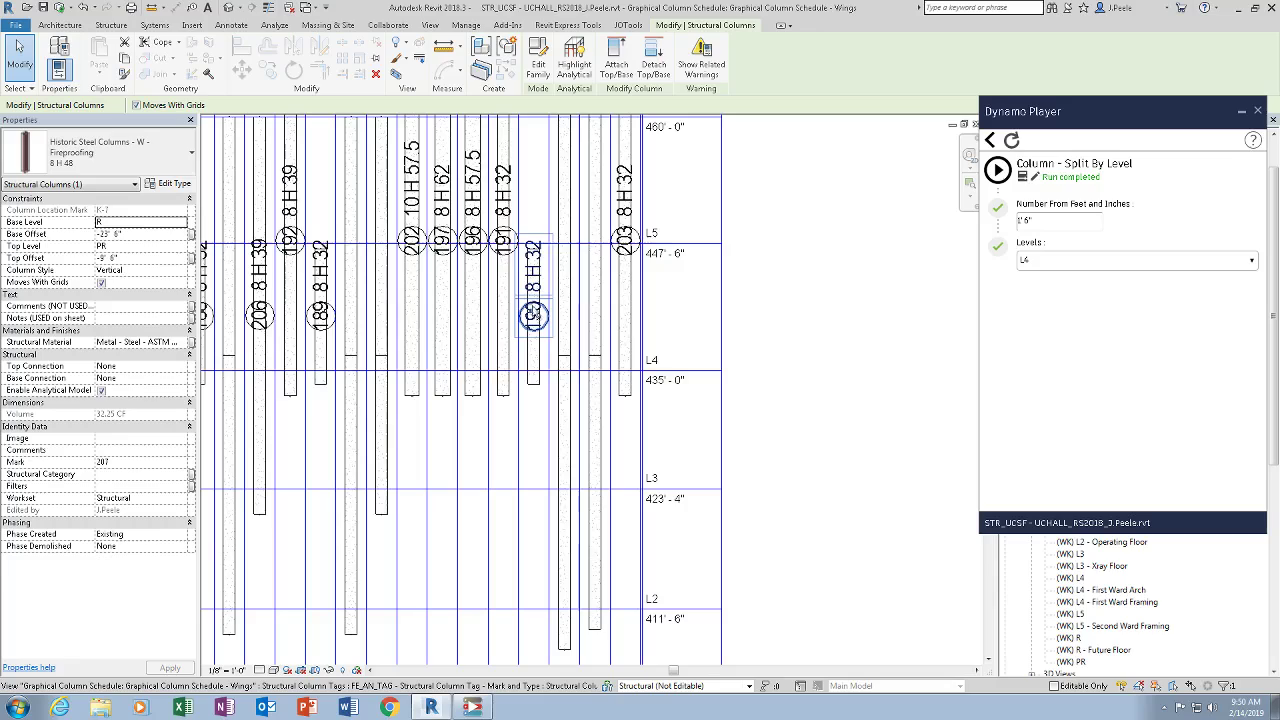
pyautogui.click(558, 334)
pyautogui.press('t')
pyautogui.press('g')
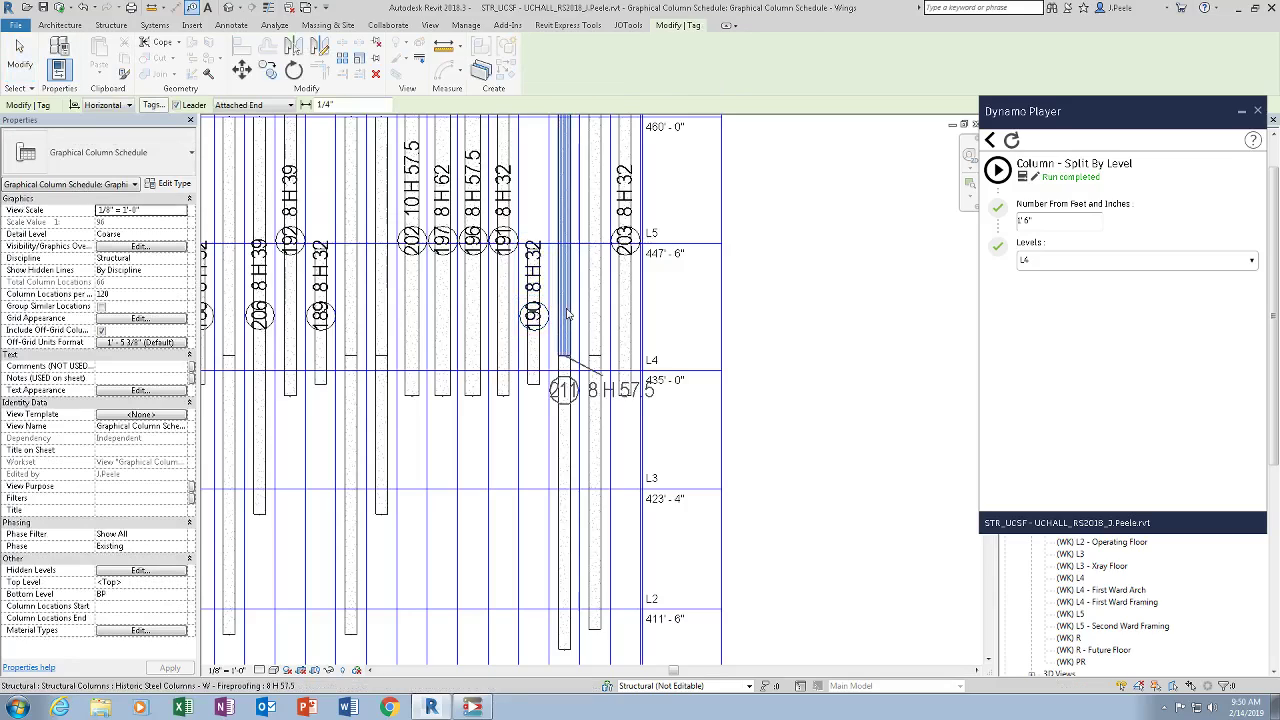
pyautogui.click(564, 380)
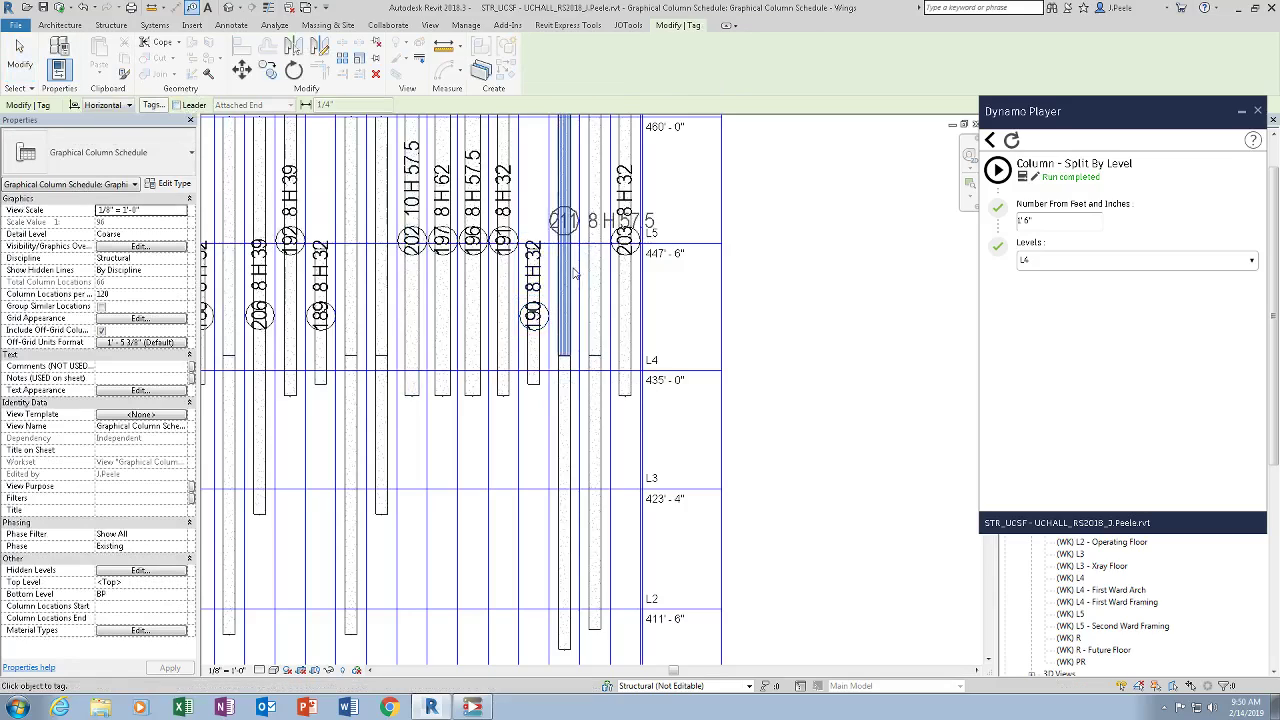
pyautogui.click(112, 105)
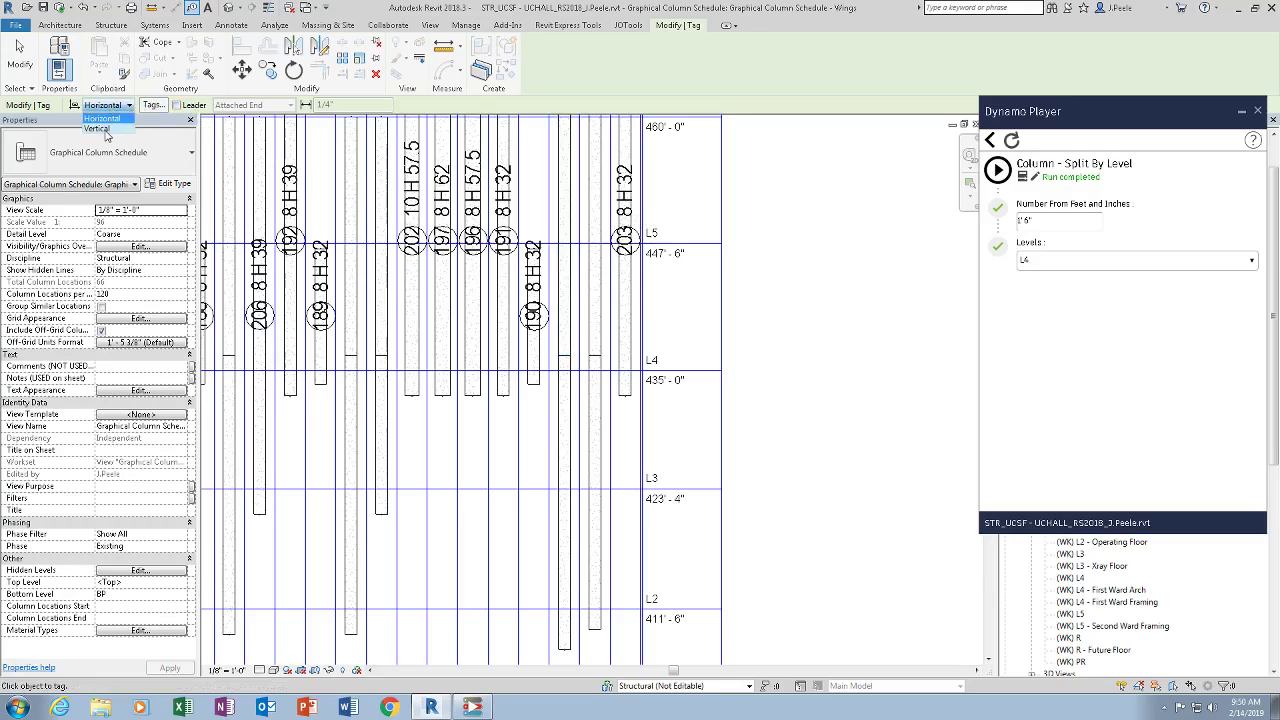
pyautogui.click(99, 128)
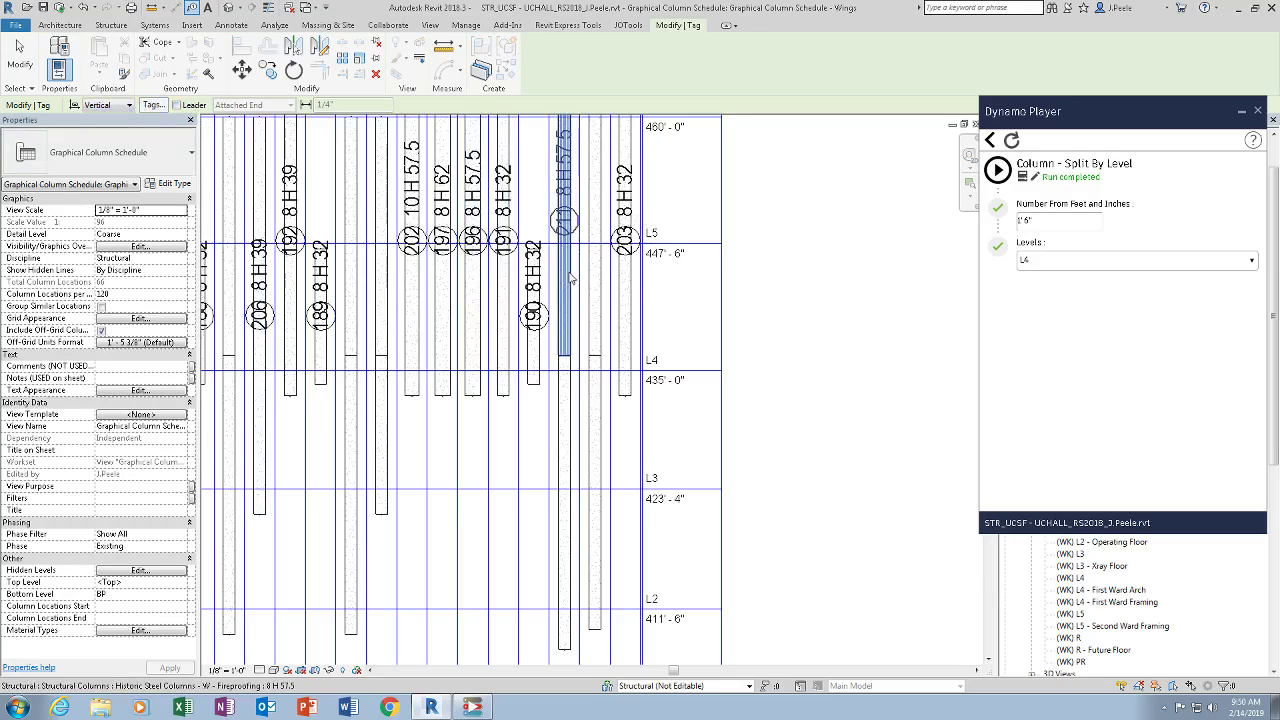
pyautogui.click(571, 278)
pyautogui.click(596, 280)
pyautogui.click(598, 455)
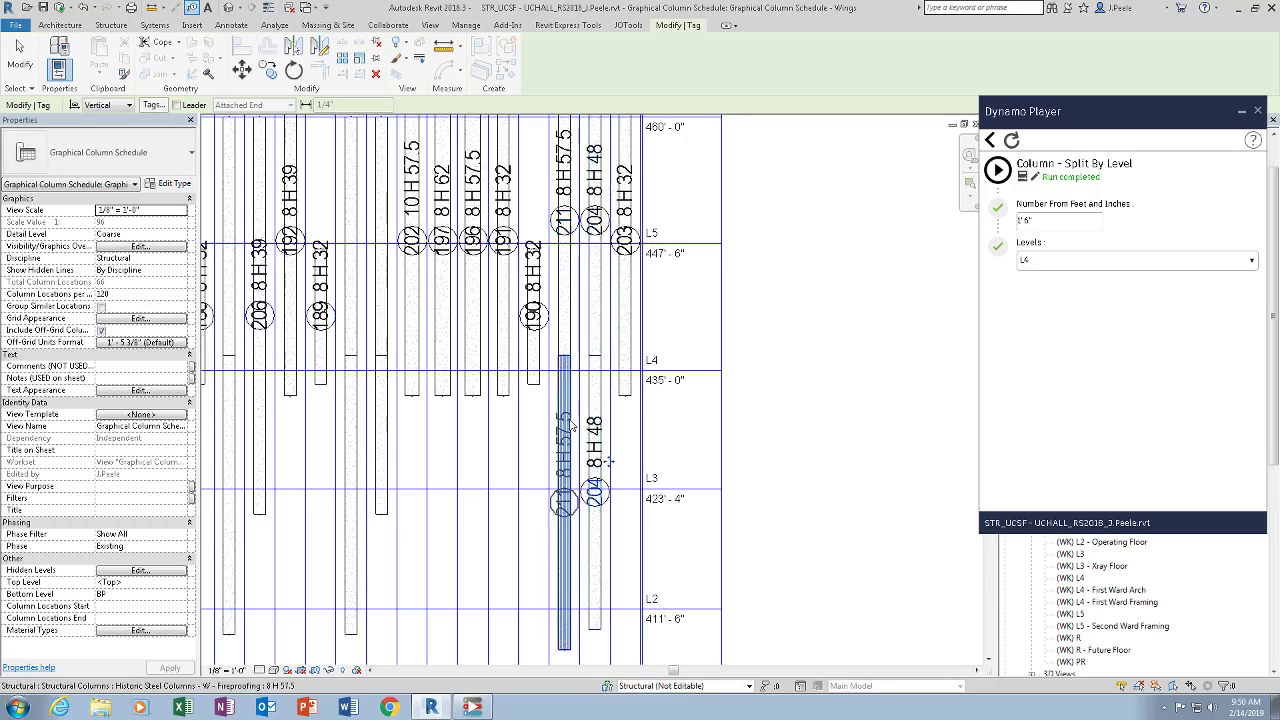
pyautogui.click(571, 425)
# Tag the upper and lower segments of split columns 157 and 158 at the start of the Wings schedule
pyautogui.scroll(-5, 531, 368)
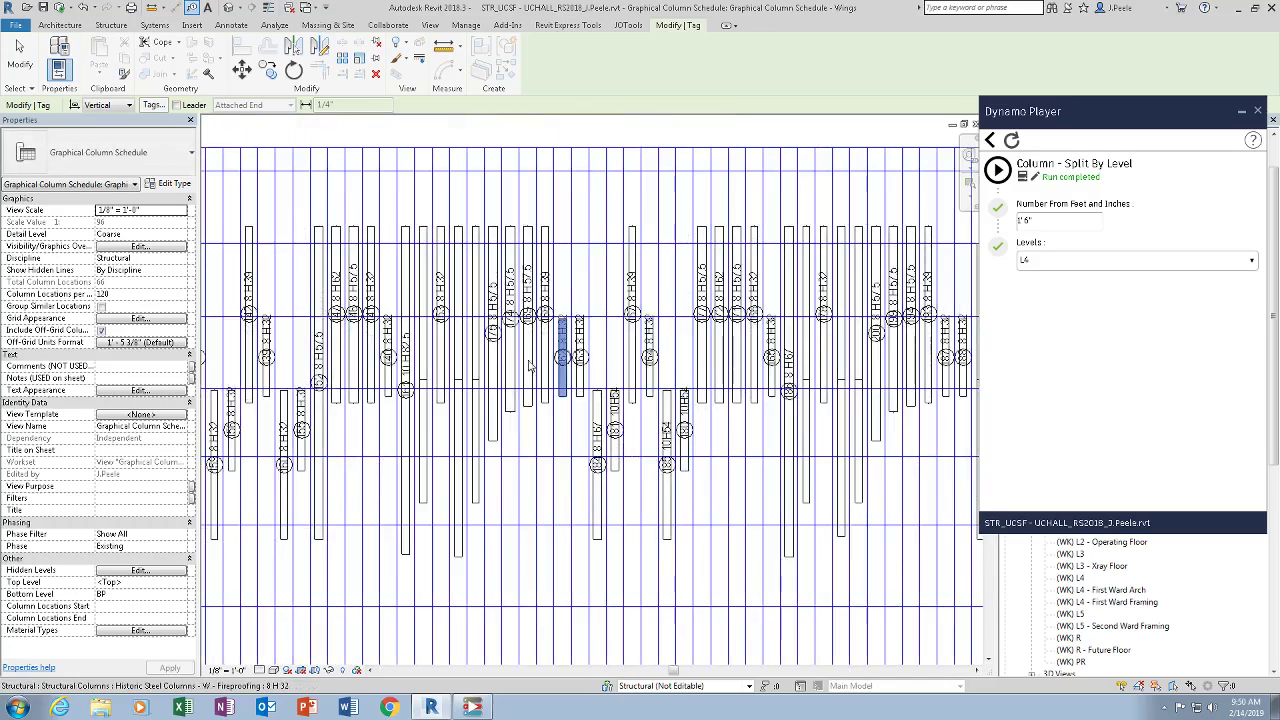
pyautogui.scroll(5, 531, 368)
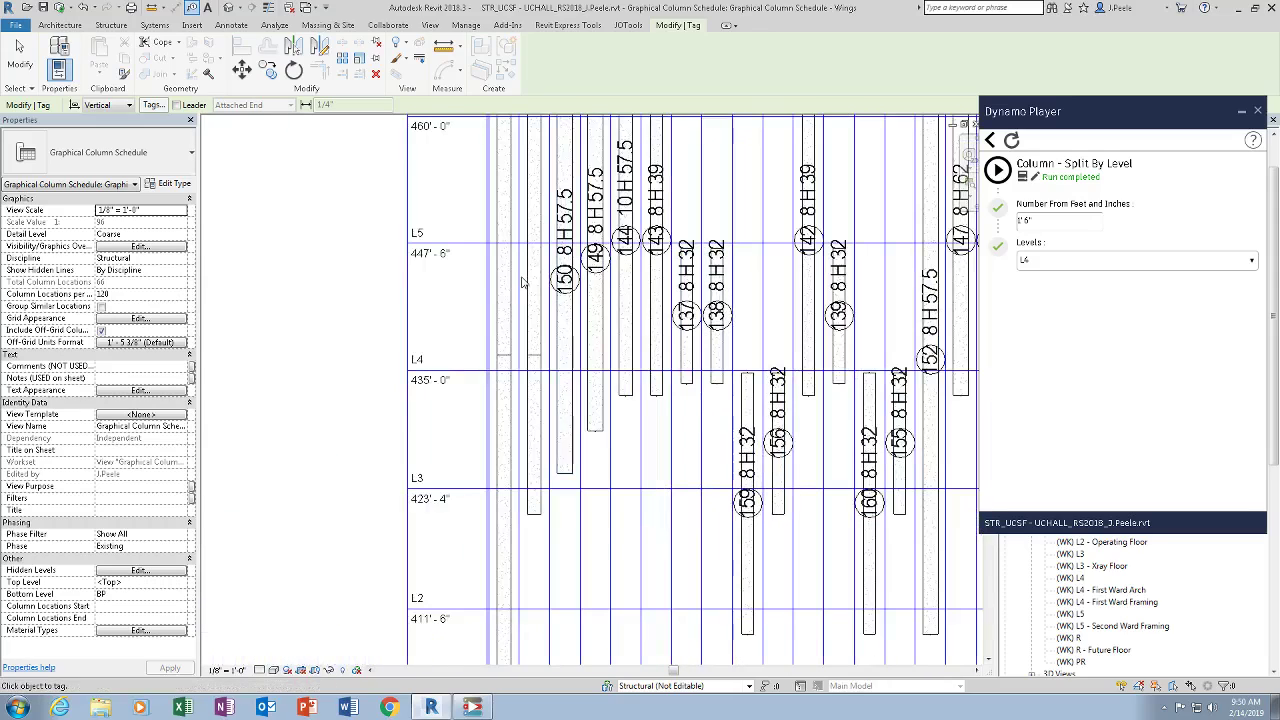
pyautogui.click(503, 260)
pyautogui.click(533, 260)
pyautogui.click(530, 425)
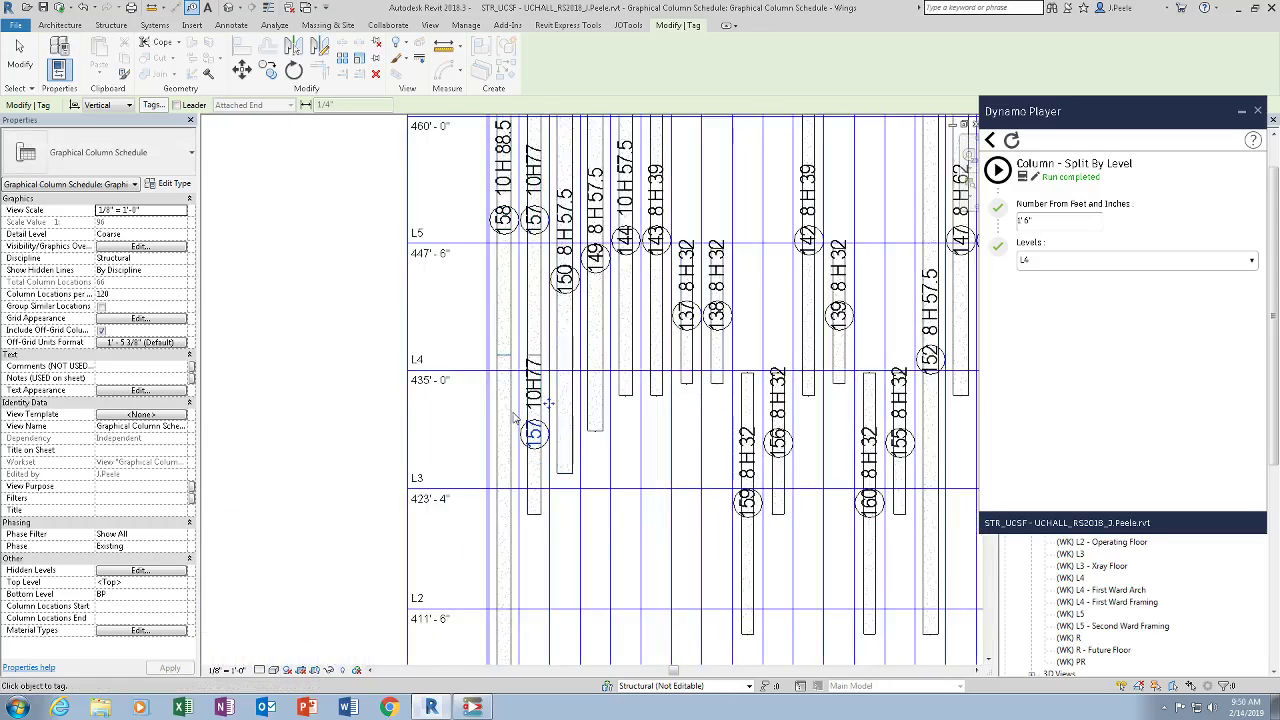
pyautogui.click(502, 485)
pyautogui.scroll(-2, 563, 250)
pyautogui.scroll(3, 368, 524)
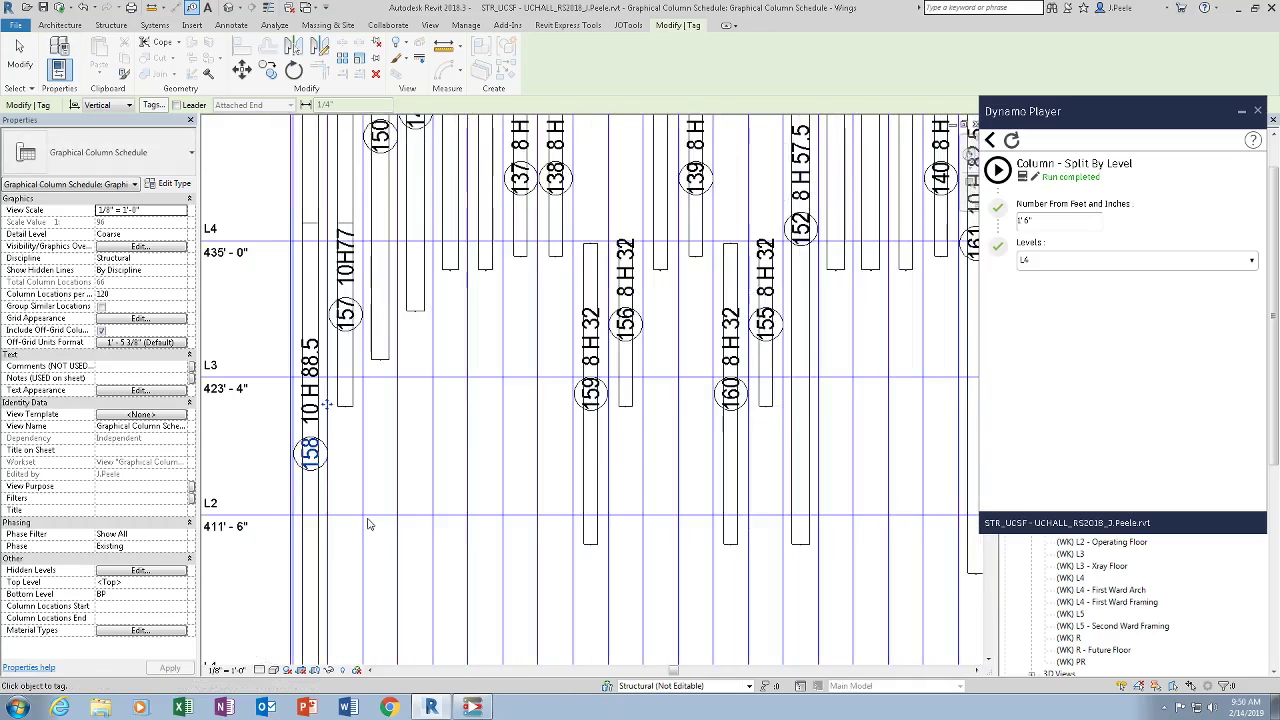
pyautogui.press('Escape')
pyautogui.press('Escape')
# Review the column segments along the Wings schedule and select the upper segment of column 158 above L4
pyautogui.scroll(-4, 585, 410)
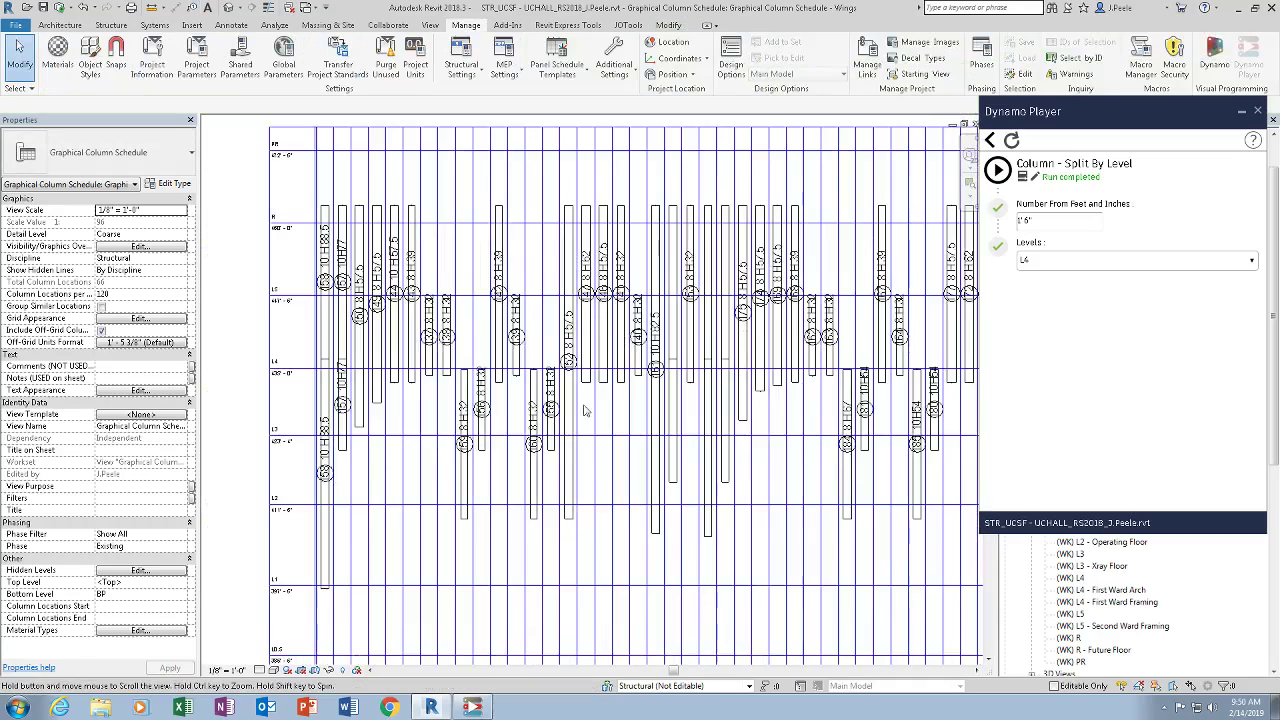
pyautogui.moveTo(585, 410); pyautogui.dragTo(450, 405, button='middle')
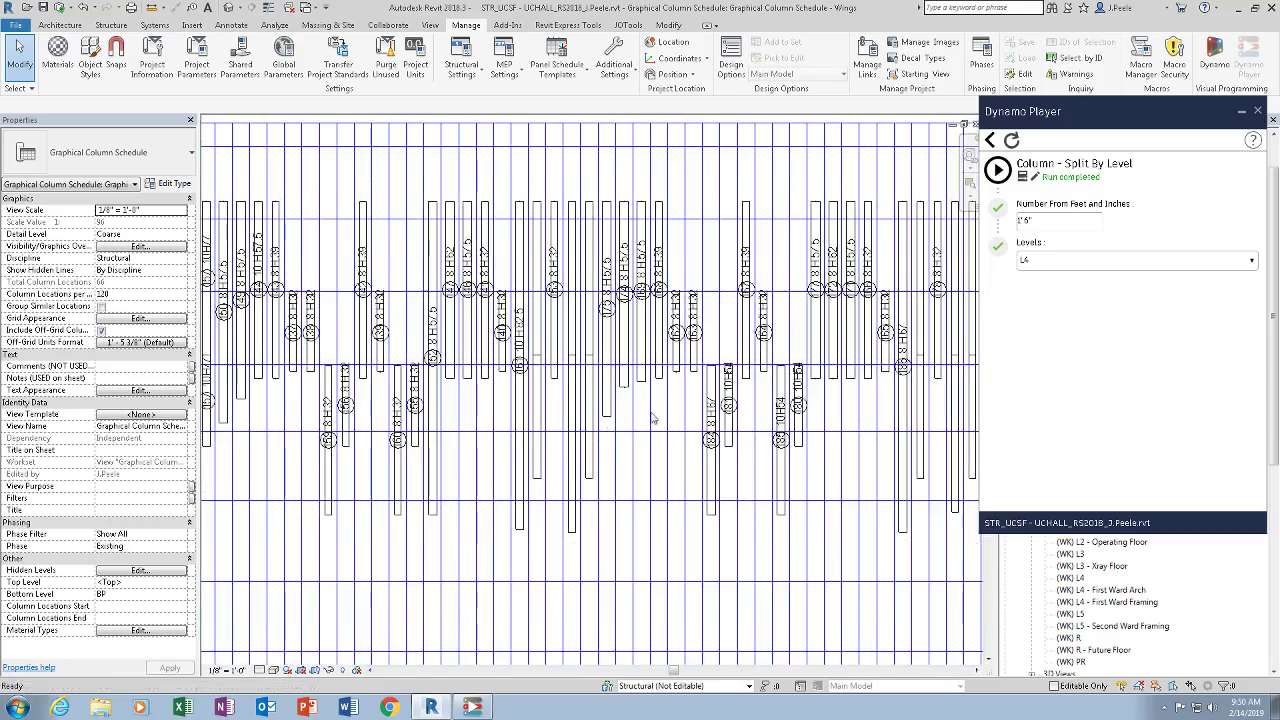
pyautogui.click(522, 488)
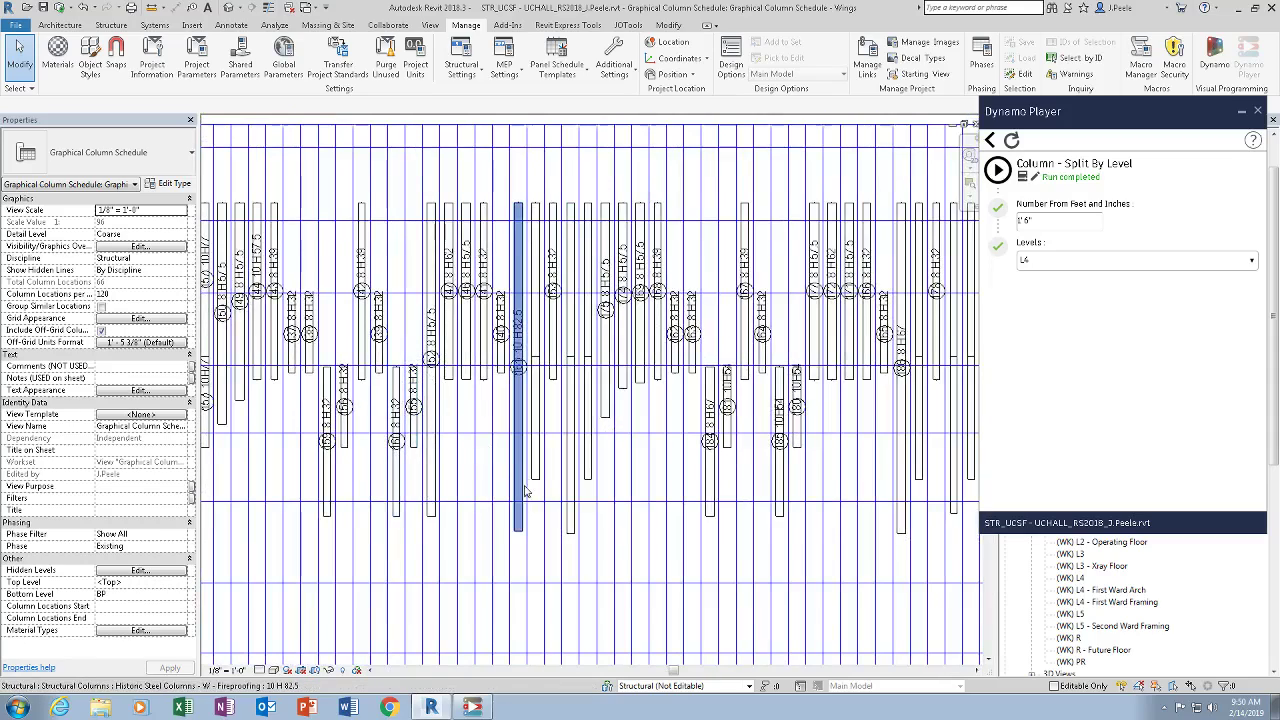
pyautogui.moveTo(525, 490); pyautogui.dragTo(707, 484, button='middle')
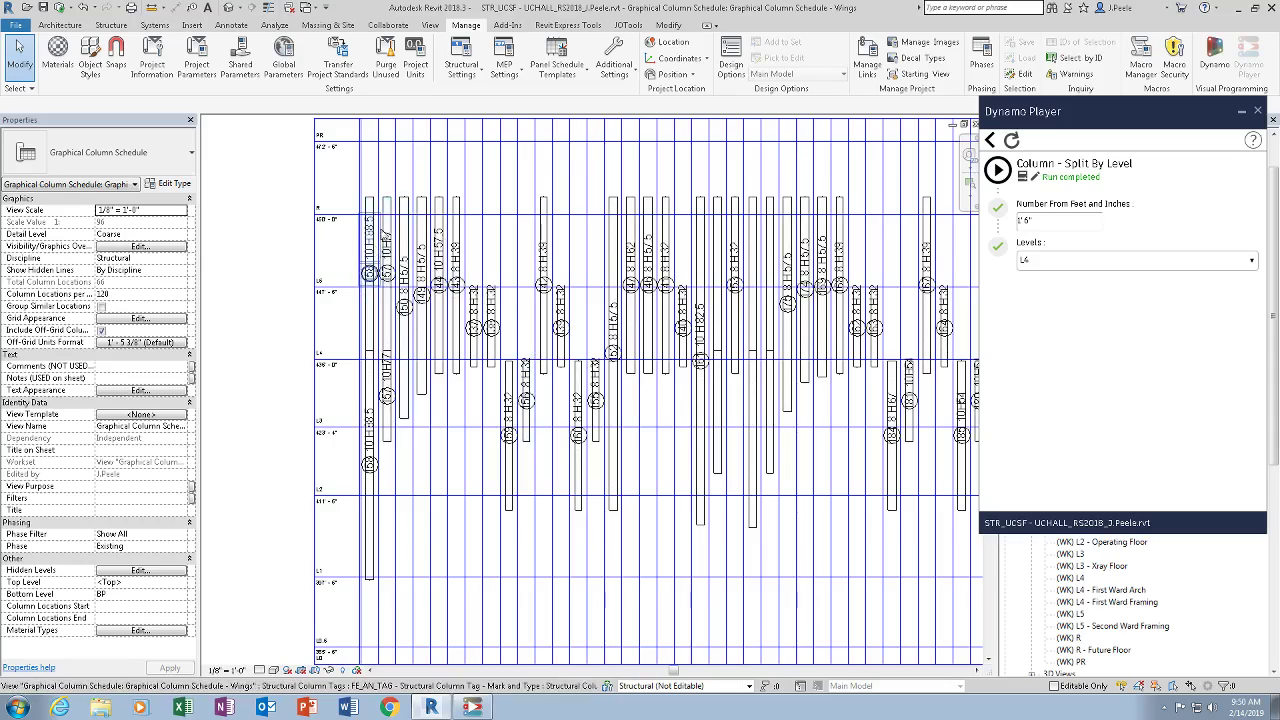
pyautogui.click(372, 225)
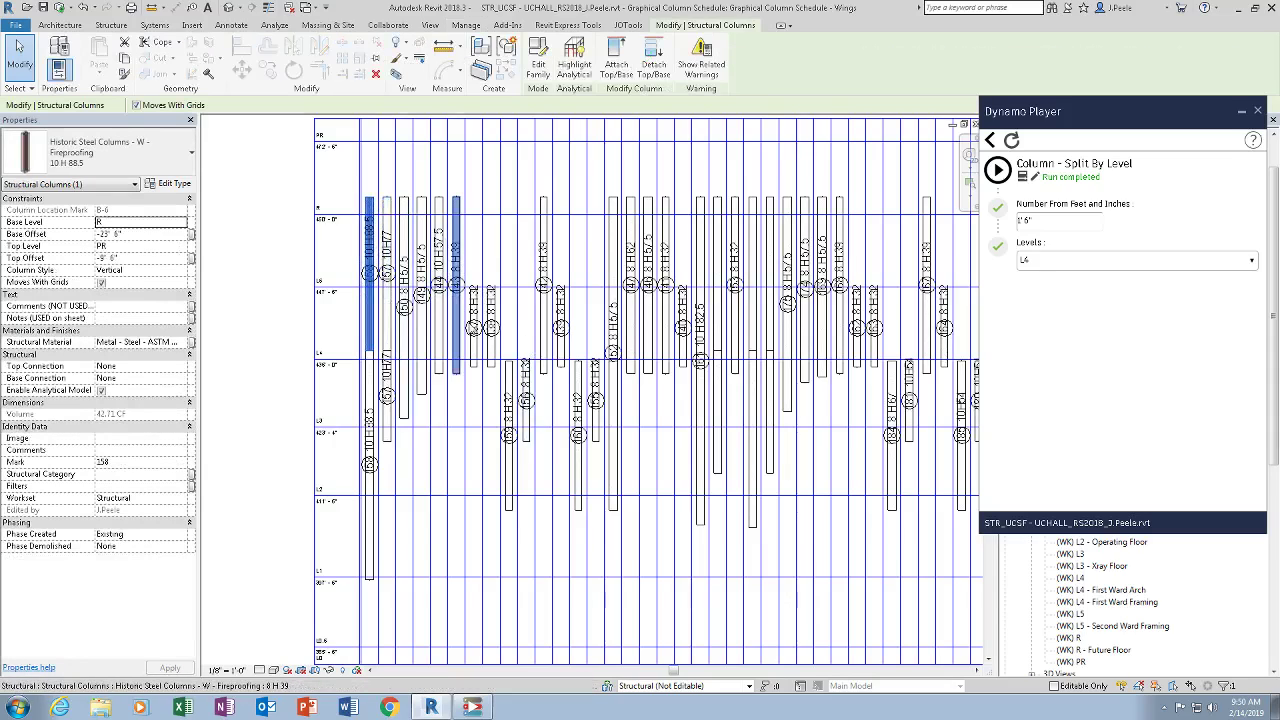
pyautogui.scroll(4, 492, 380)
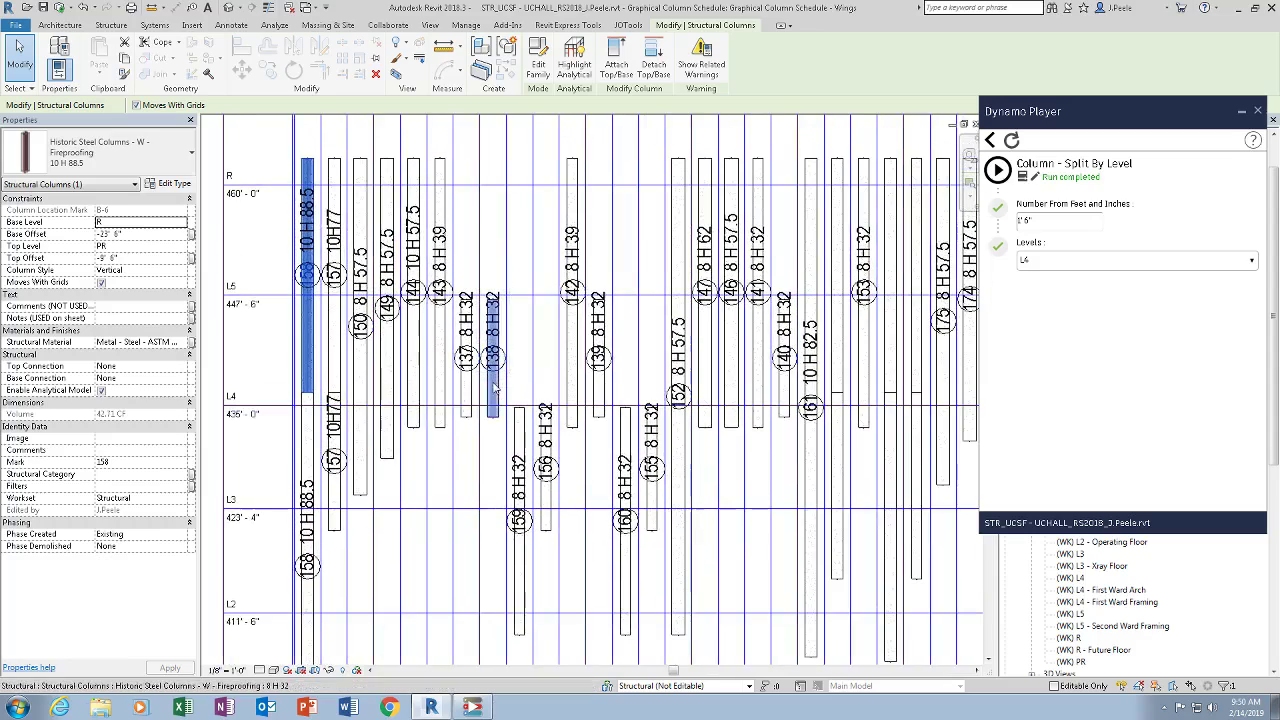